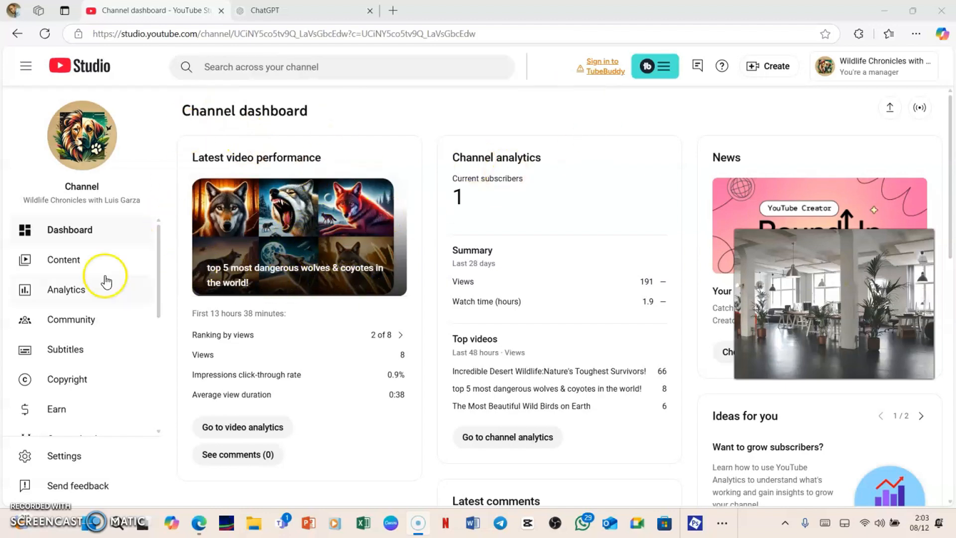
Step: Open the details of the video "Wildlife Animals you havent heard about" in the channel content and bring up its playlist selection
click(59, 269)
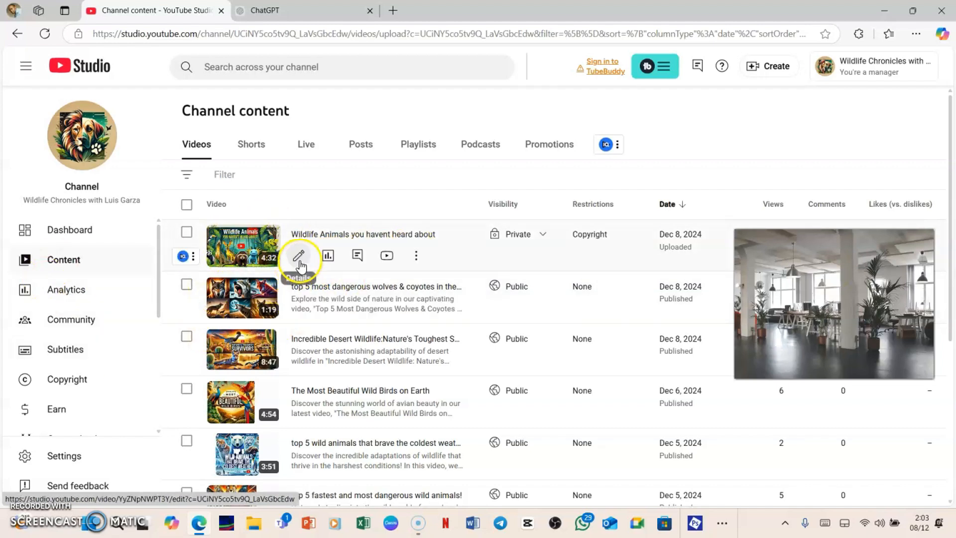
click(298, 263)
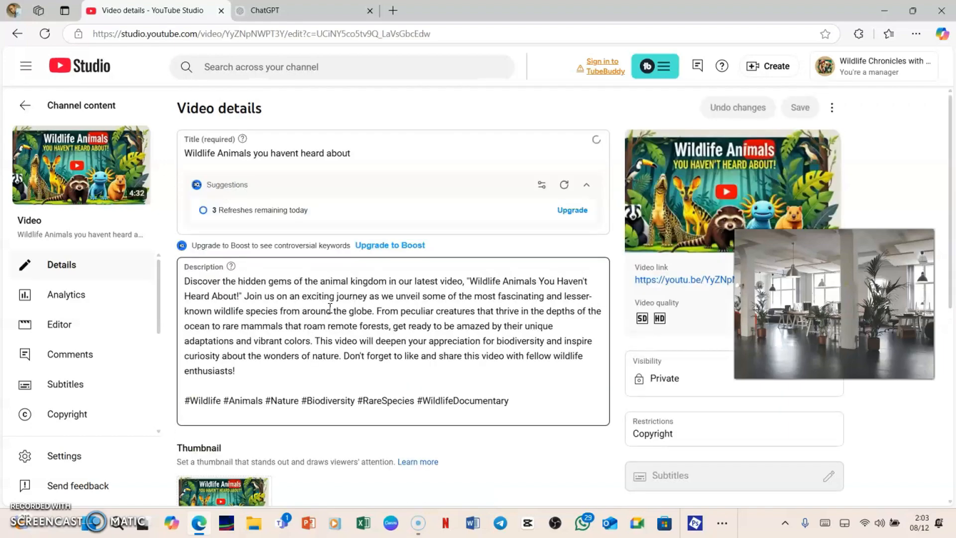
scroll(320, 331, down, 7)
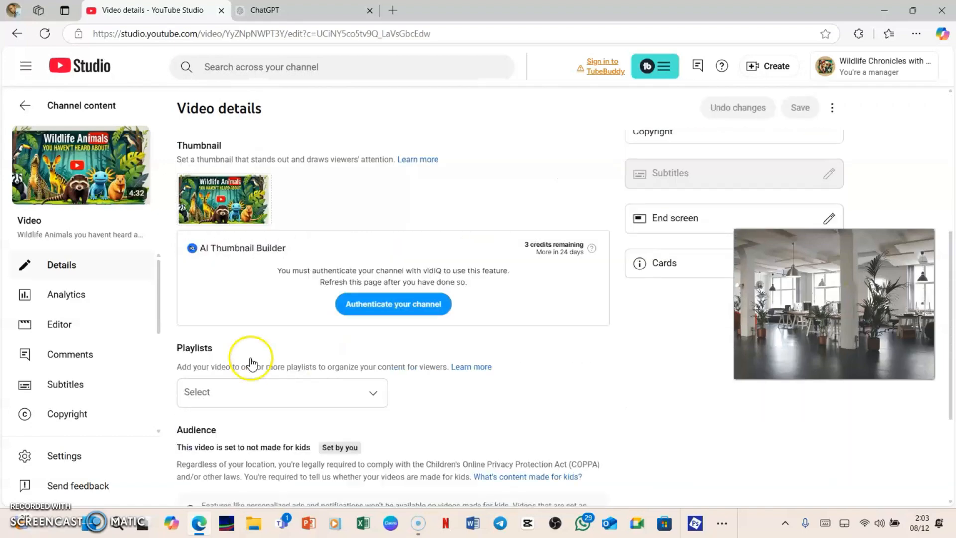
scroll(228, 340, down, 2)
scroll(229, 334, up, 3)
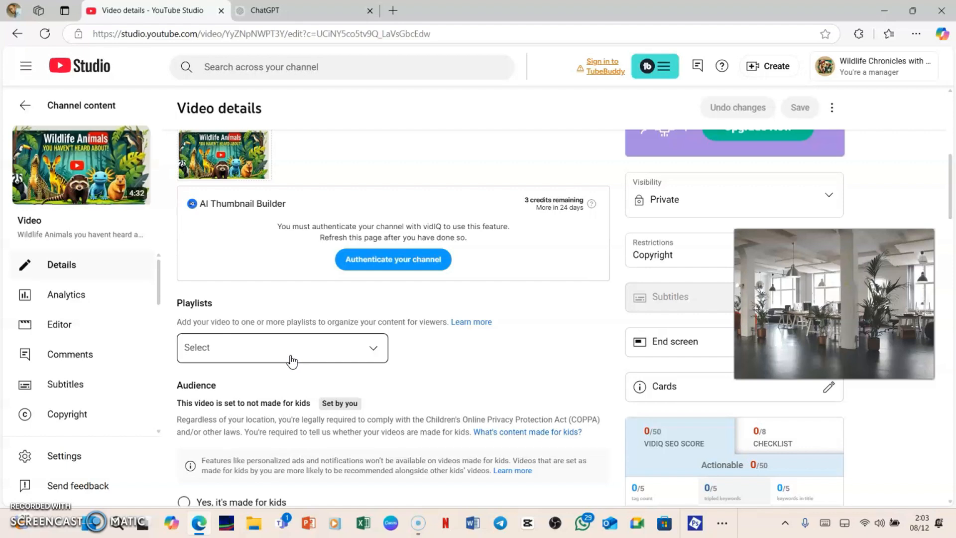
click(262, 355)
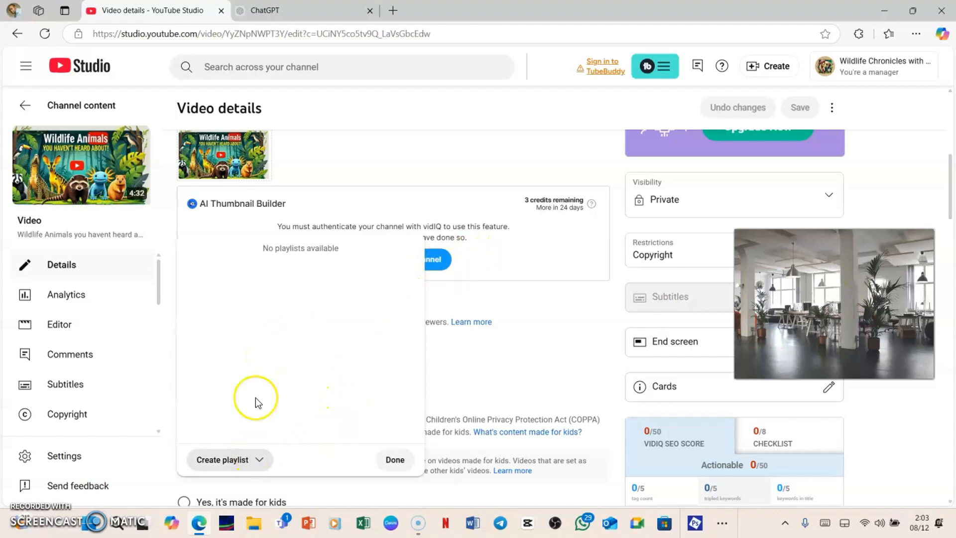
click(224, 459)
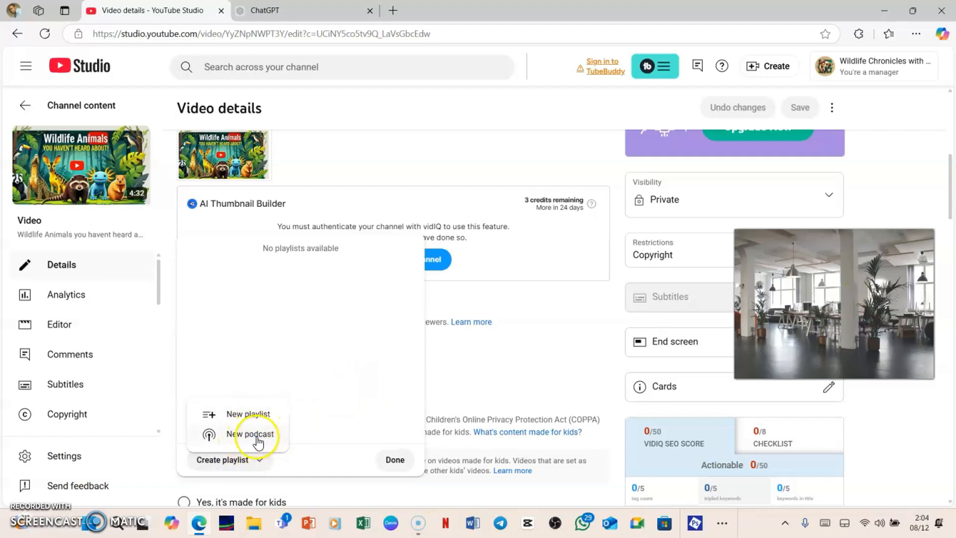
click(254, 441)
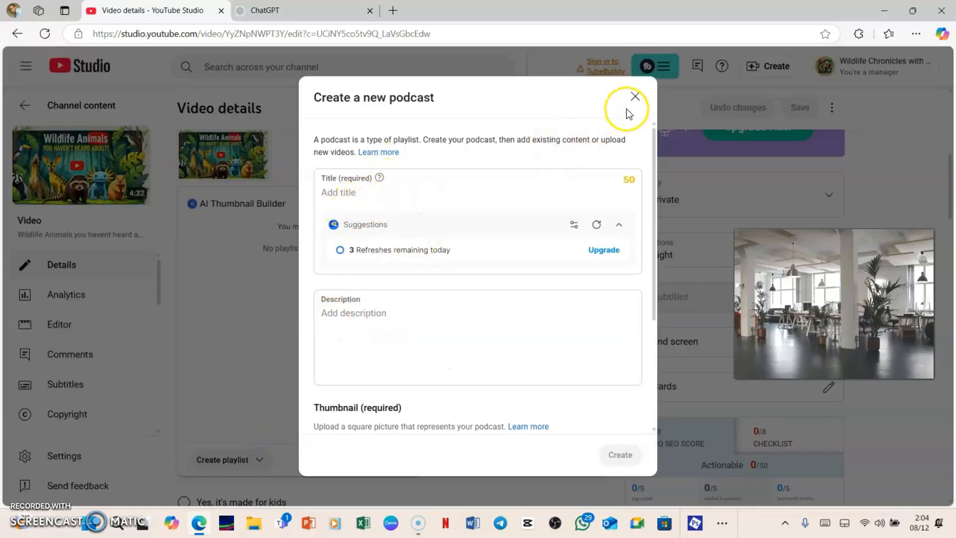
click(425, 350)
click(374, 260)
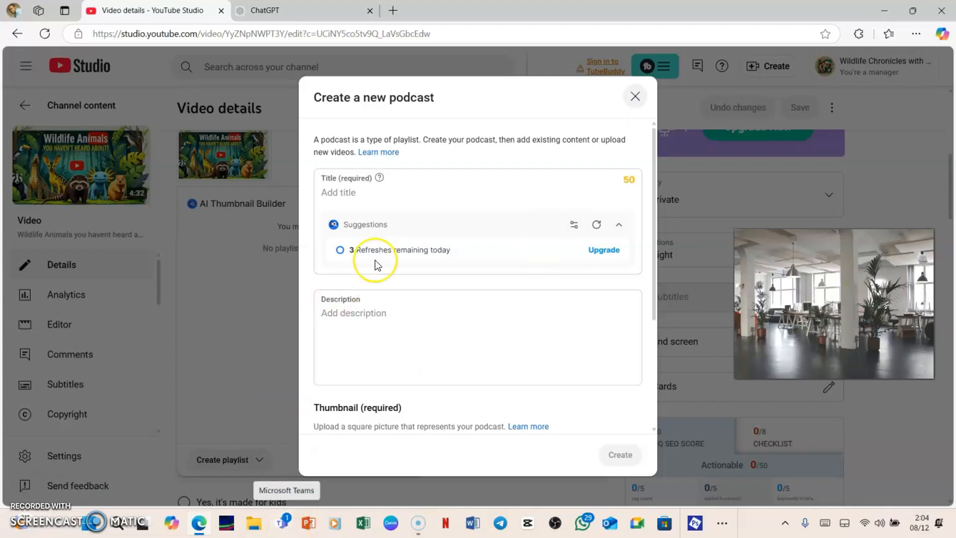
click(635, 96)
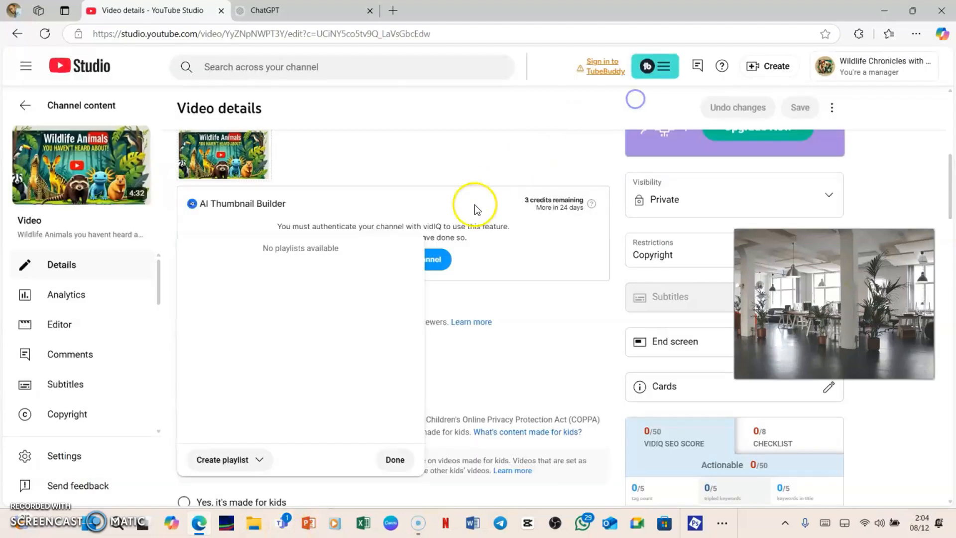
Step: Start creating a new playlist for the video and activate its title field
click(242, 461)
click(247, 414)
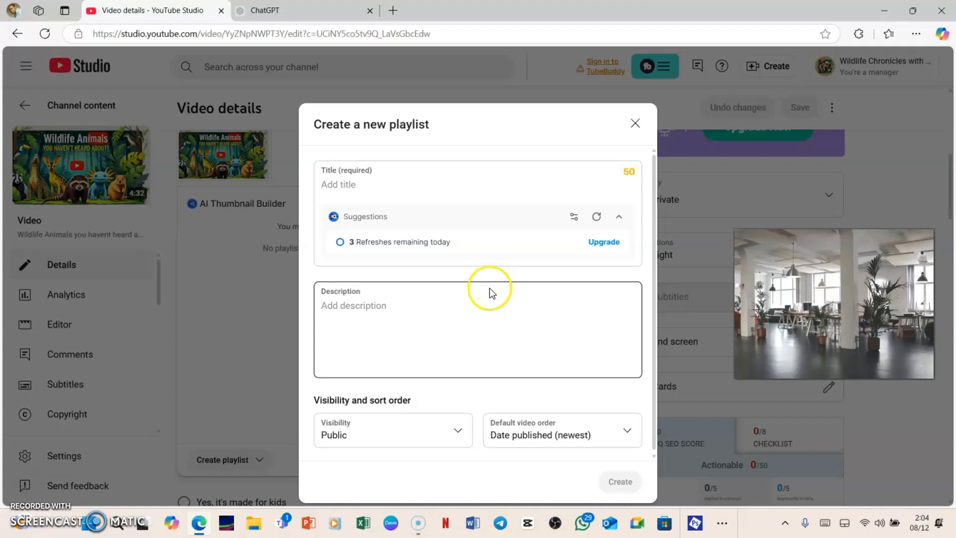
click(429, 246)
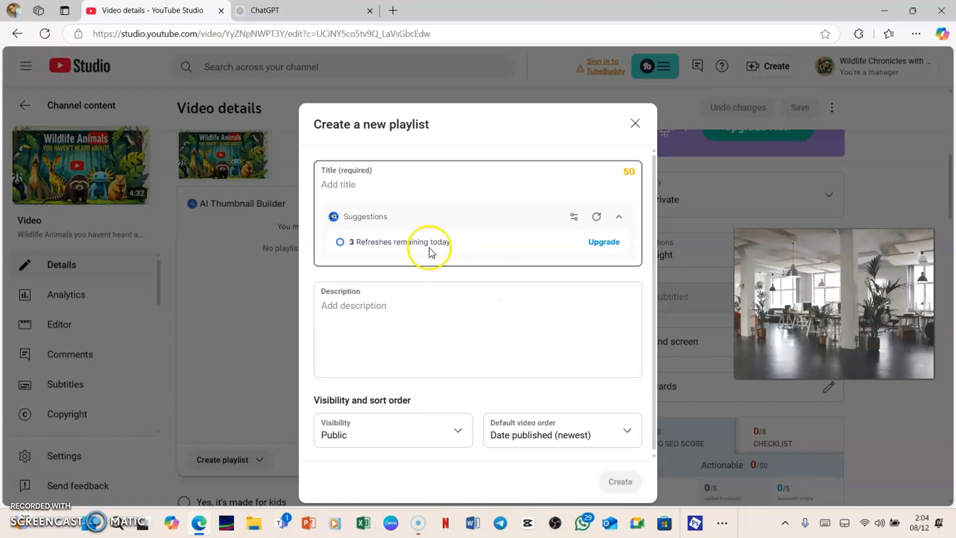
click(349, 184)
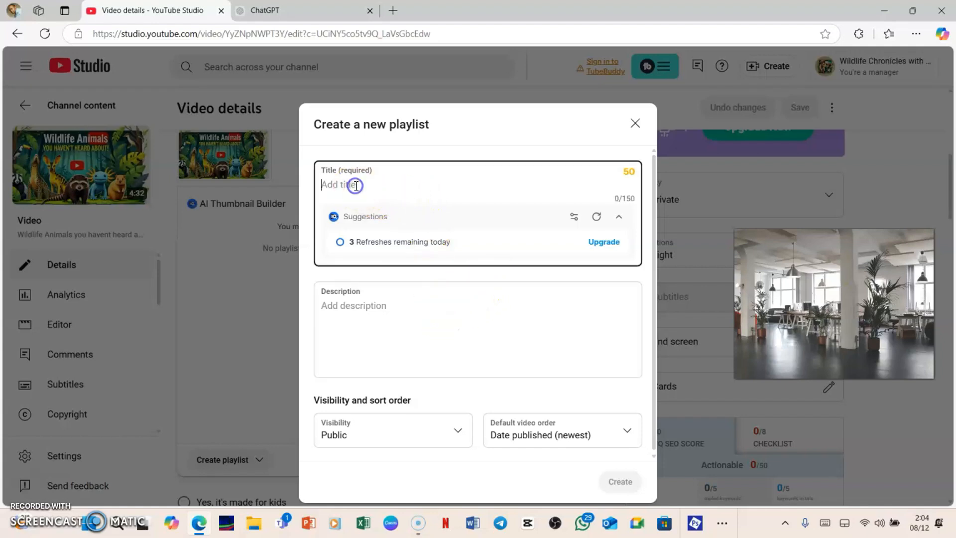
Step: Switch to ChatGPT and write the prompt "create a title and description of a youtube playlist on animals"
click(302, 11)
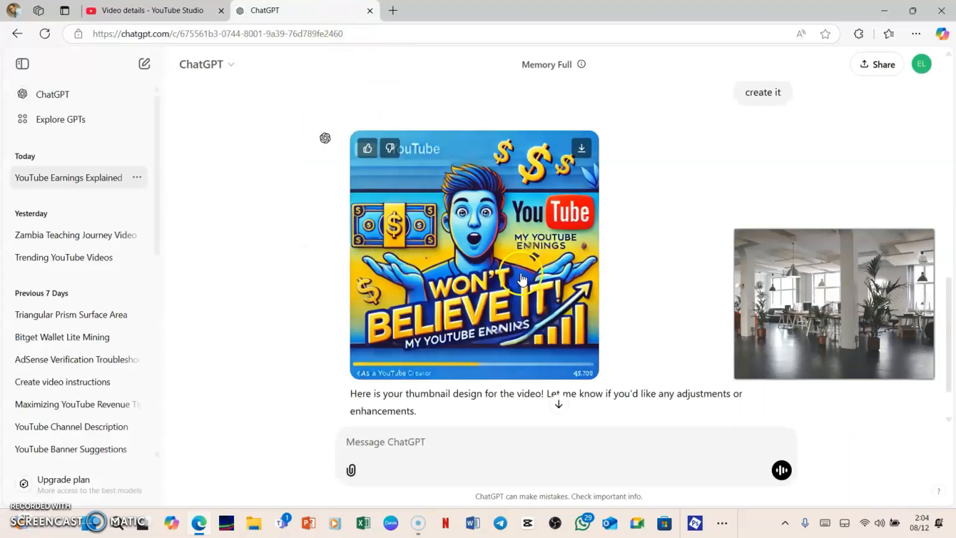
click(409, 456)
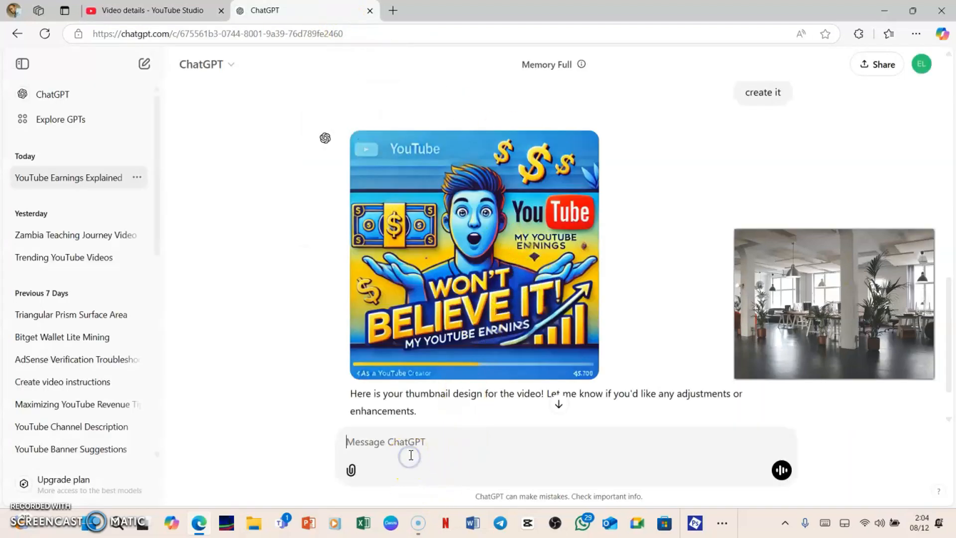
text(create a t)
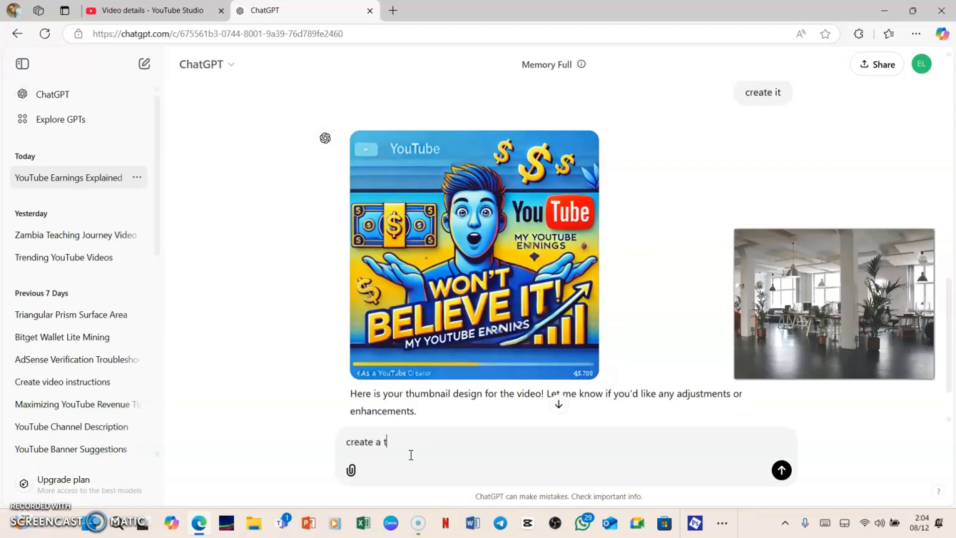
text(itk)
text(e and descripti)
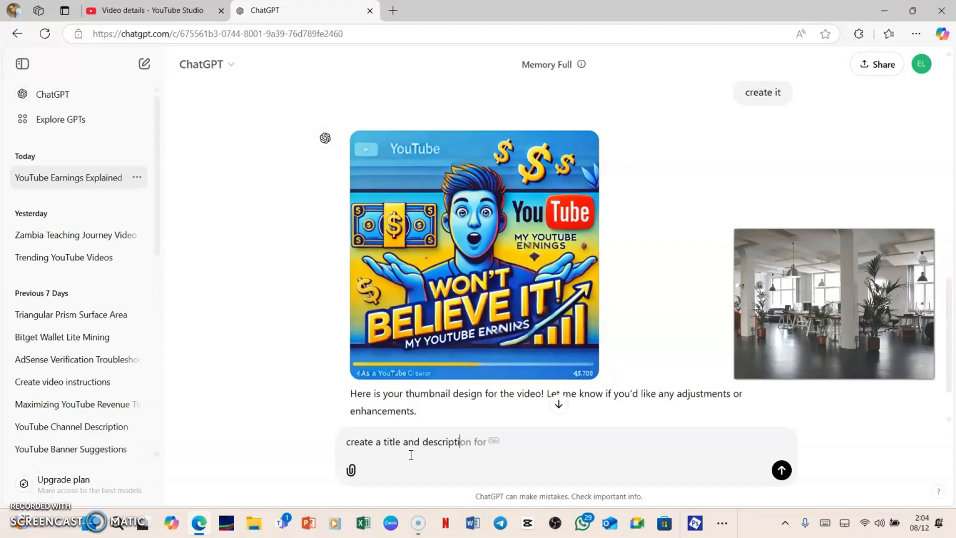
text(on of a youtube playlist on)
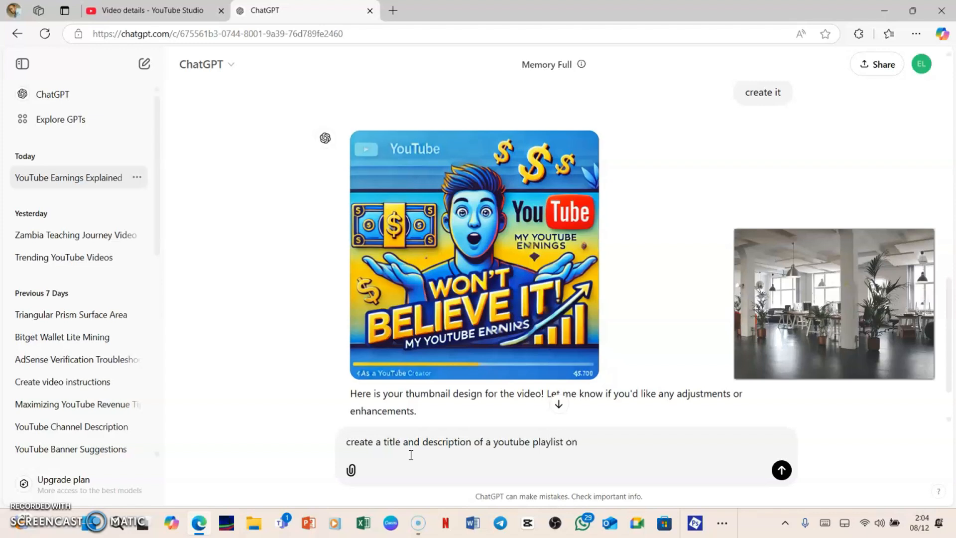
text(animals)
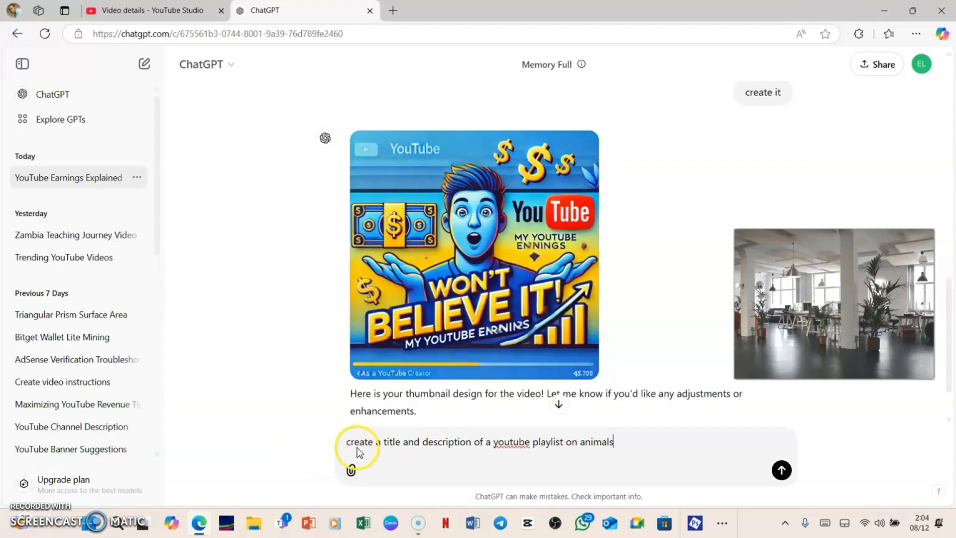
Step: Insert "video" before "playlist" in the prompt, append "add hashtags" after "animals", and send it
click(532, 442)
text(vi)
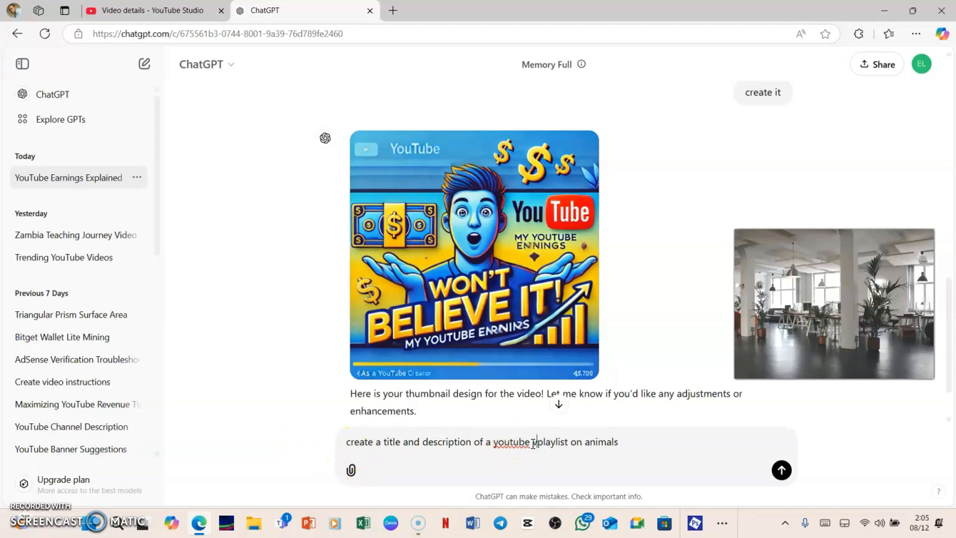
text(deo)
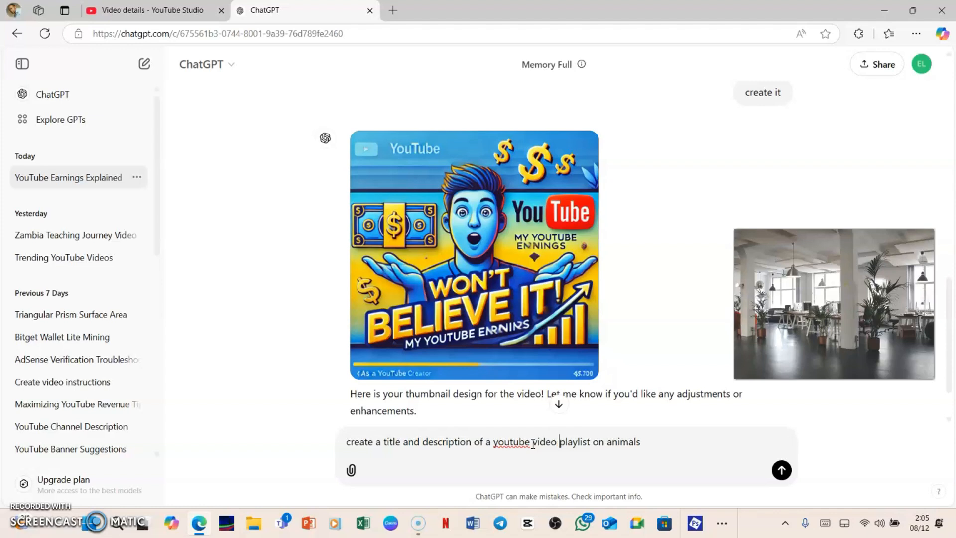
click(665, 452)
text(add hashtags)
key(Return)
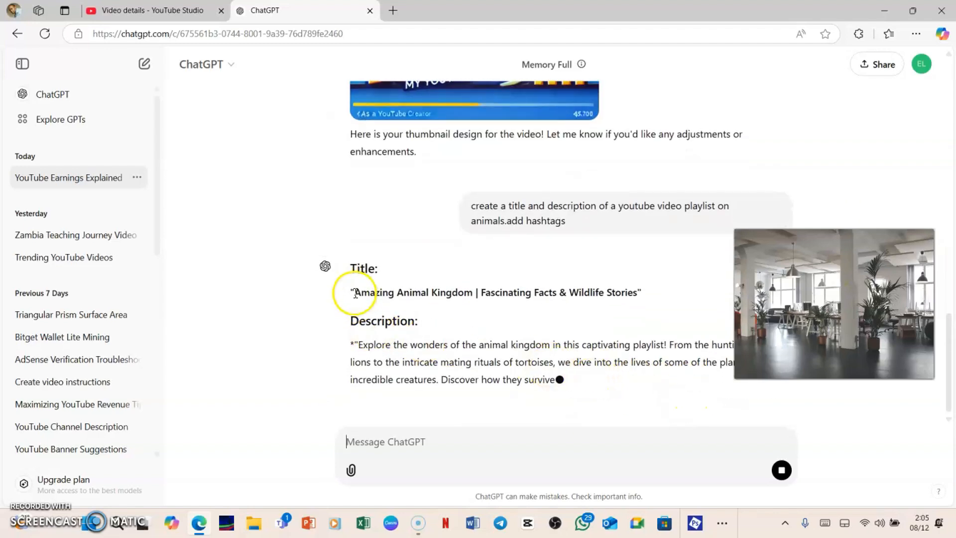
Step: Copy the title "Amazing Animal Kingdom | Fascinating Facts & Wildlife Stories" from ChatGPT into the new playlist's title in YouTube Studio
drag(354, 293, 634, 295)
right_click(619, 296)
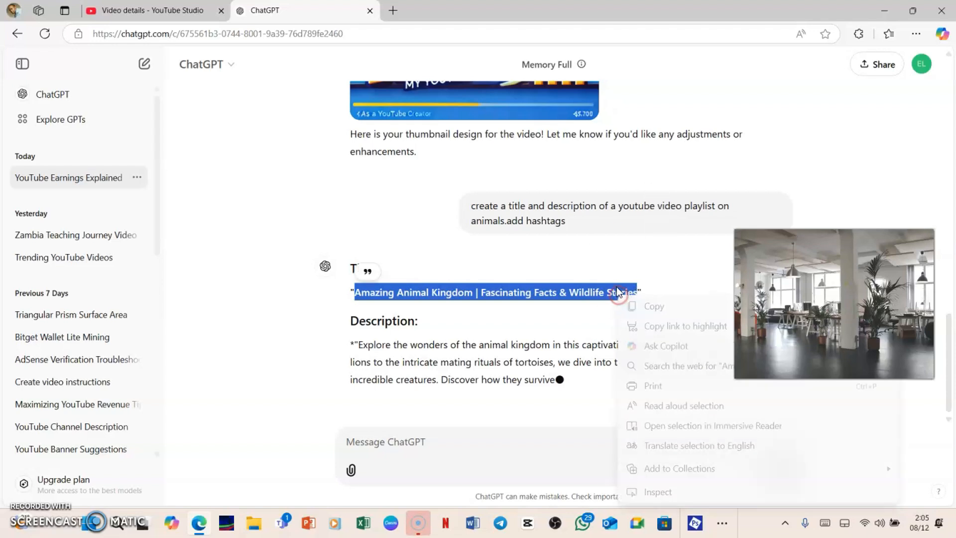
click(652, 305)
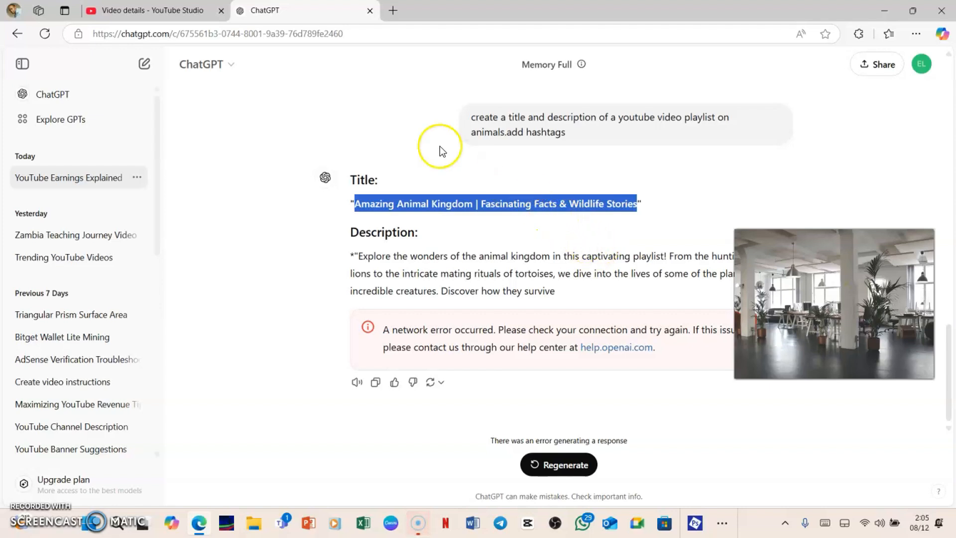
click(171, 11)
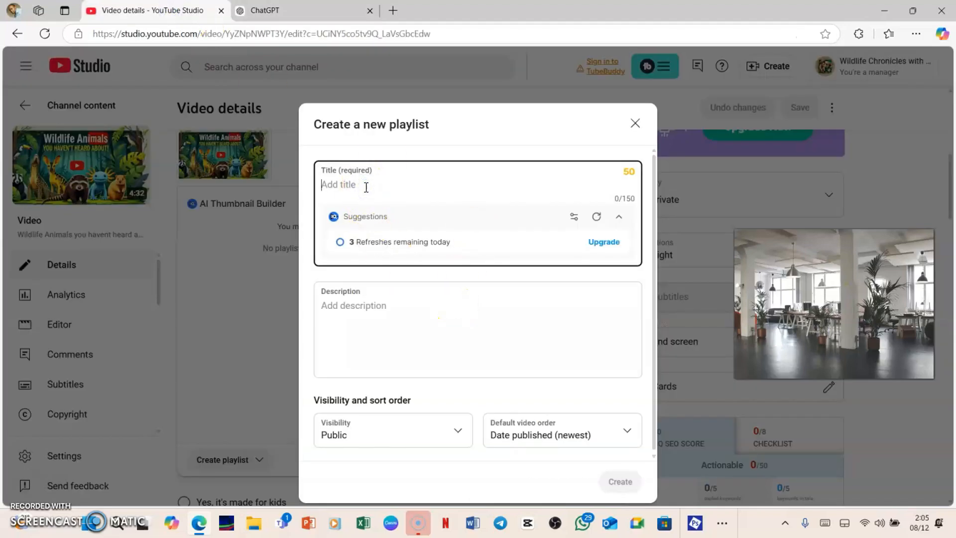
key(ctrl+v)
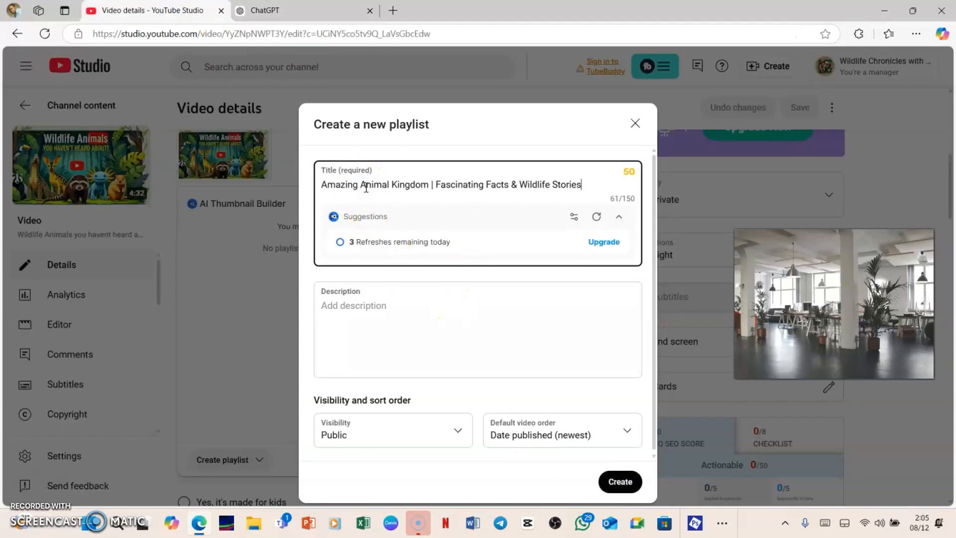
Step: Return to ChatGPT and regenerate the incomplete response with the playlist title and description
click(270, 13)
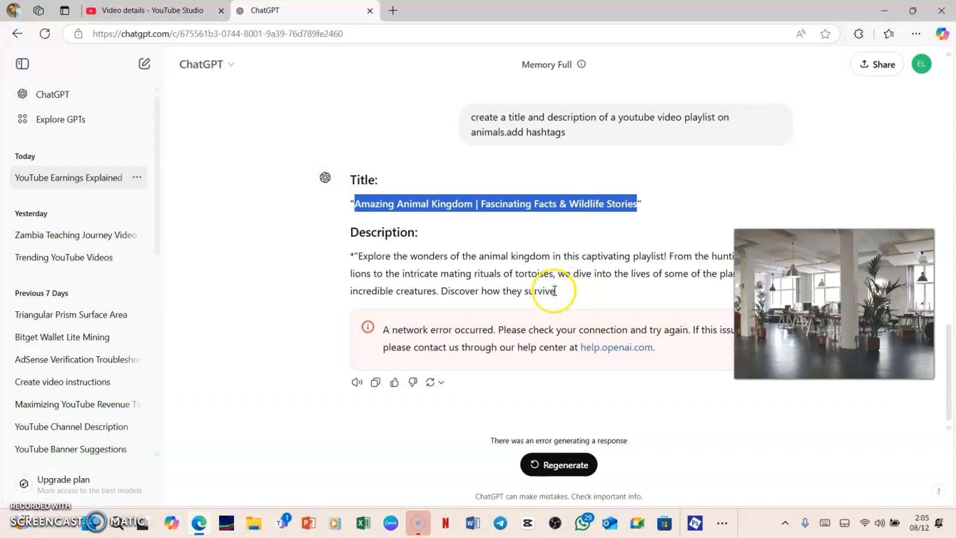
drag(555, 291, 352, 260)
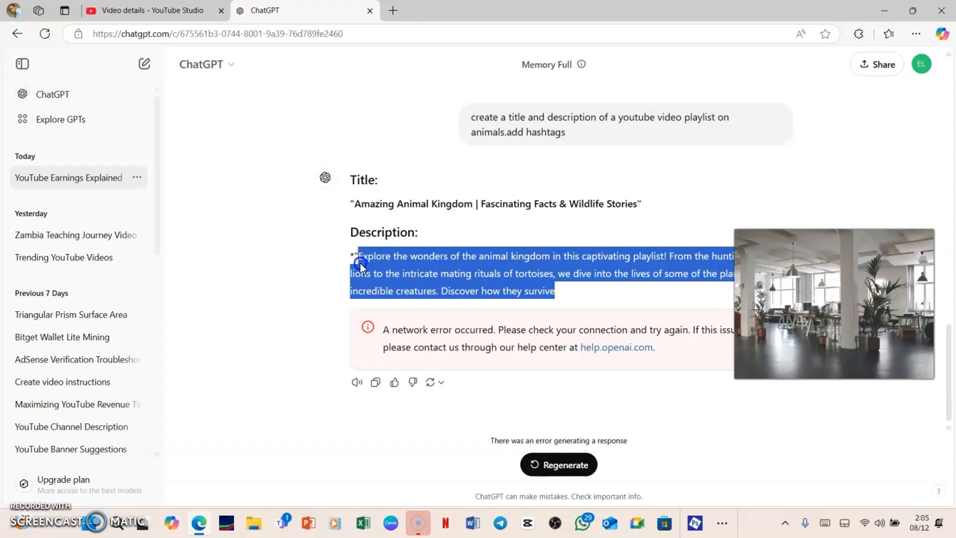
click(387, 220)
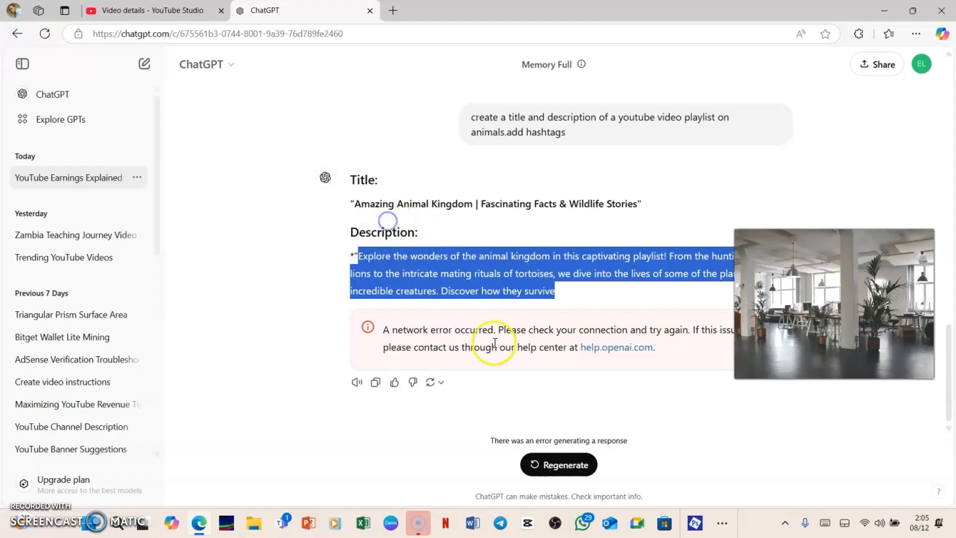
click(558, 465)
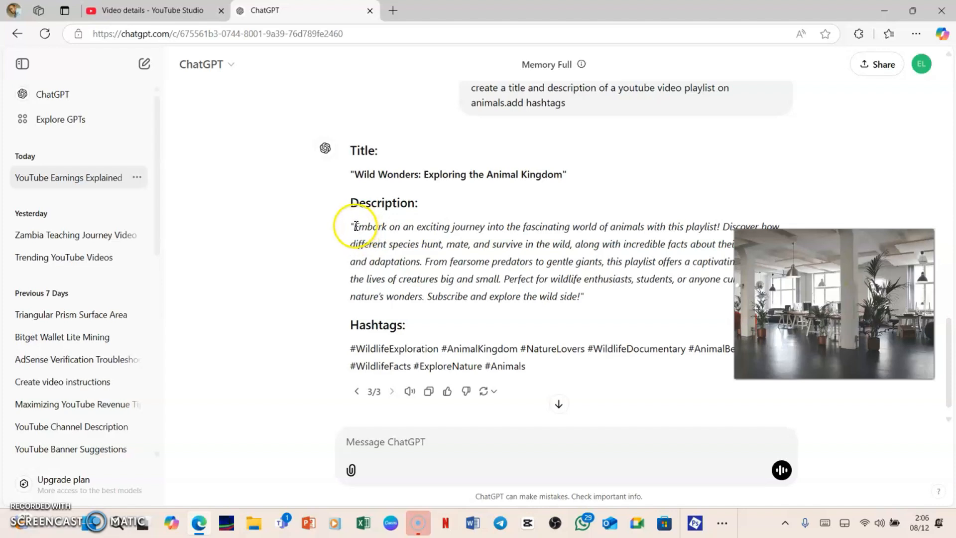
Step: Copy the generated description and hashtags into the playlist's description in YouTube Studio, and create the playlist with Public visibility
drag(357, 224, 578, 362)
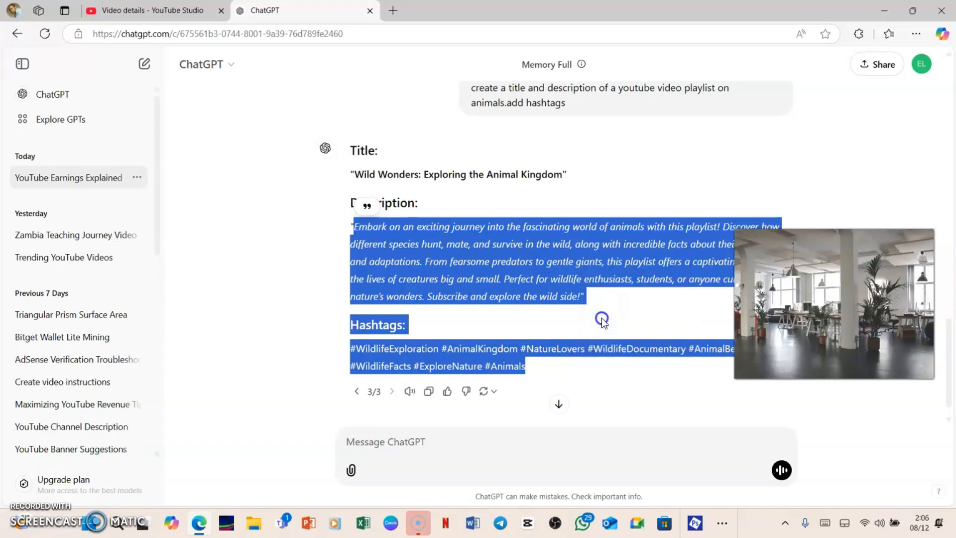
click(167, 12)
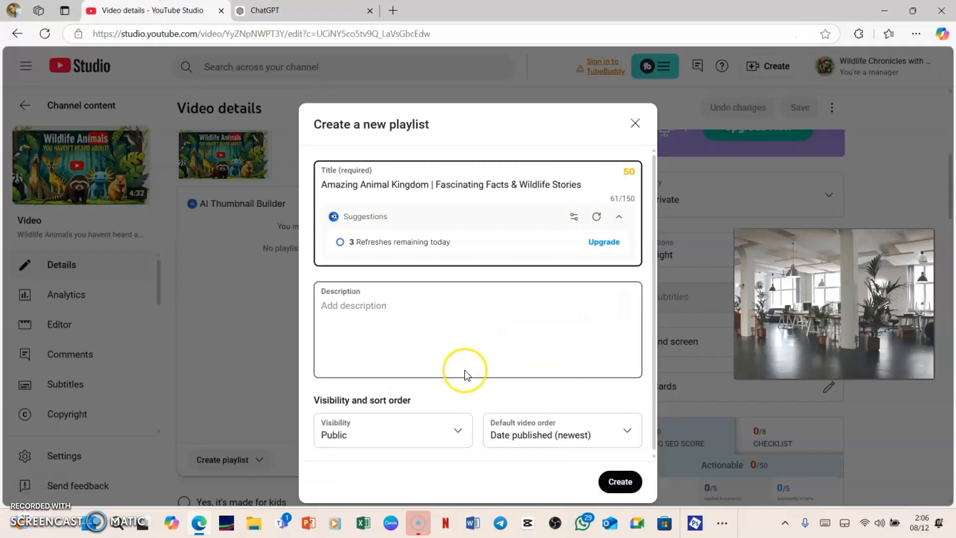
click(341, 317)
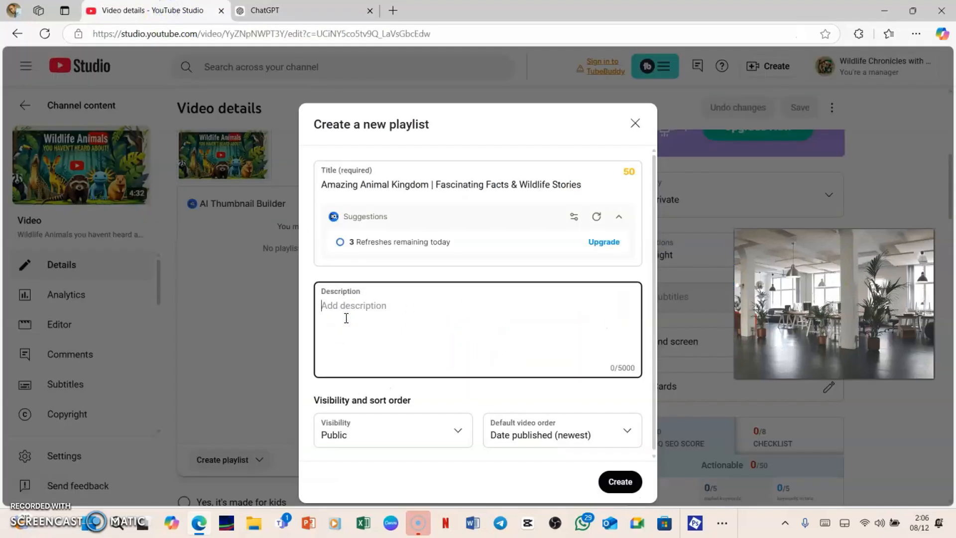
key(ctrl+v)
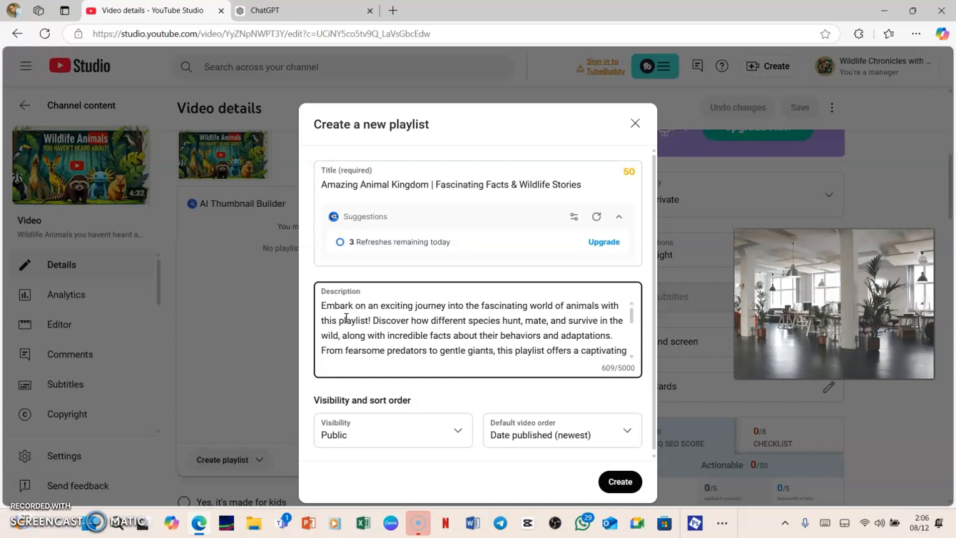
click(455, 436)
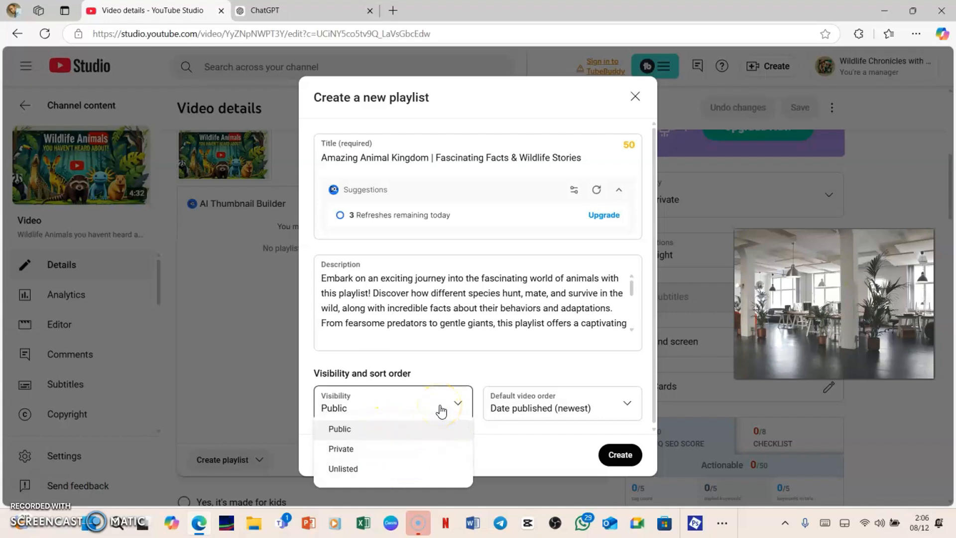
click(617, 455)
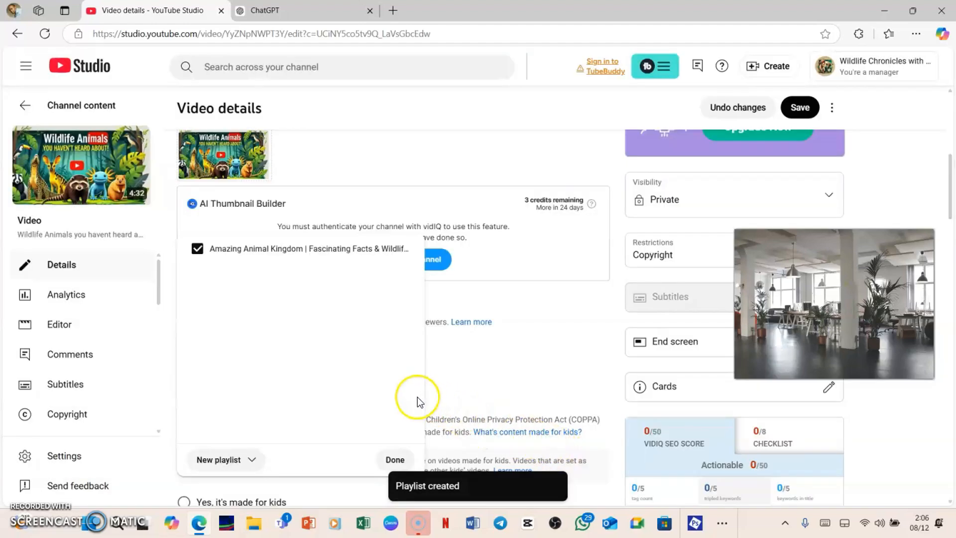
Step: Confirm the Amazing Animal Kingdom playlist for the video and answer No to the altered content question
click(391, 460)
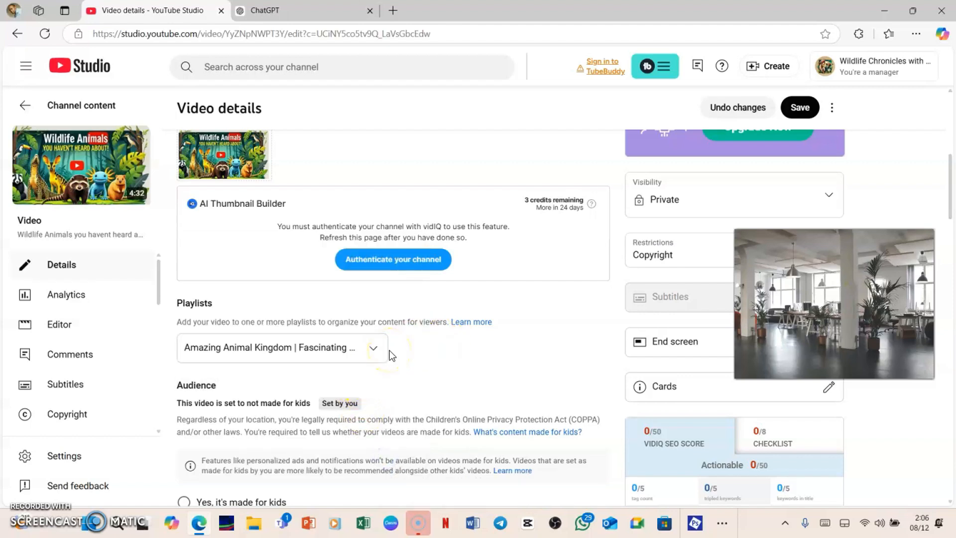
scroll(381, 351, down, 5)
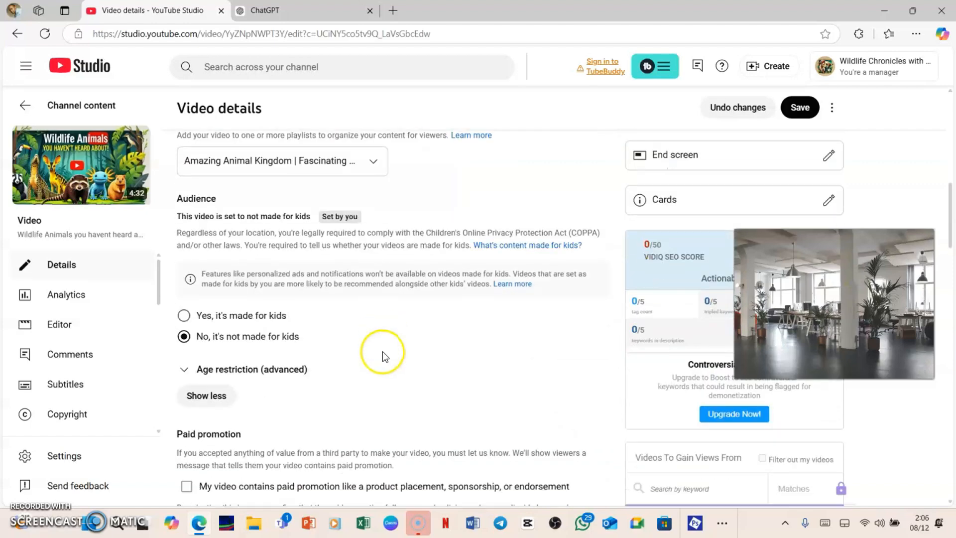
scroll(375, 352, down, 6)
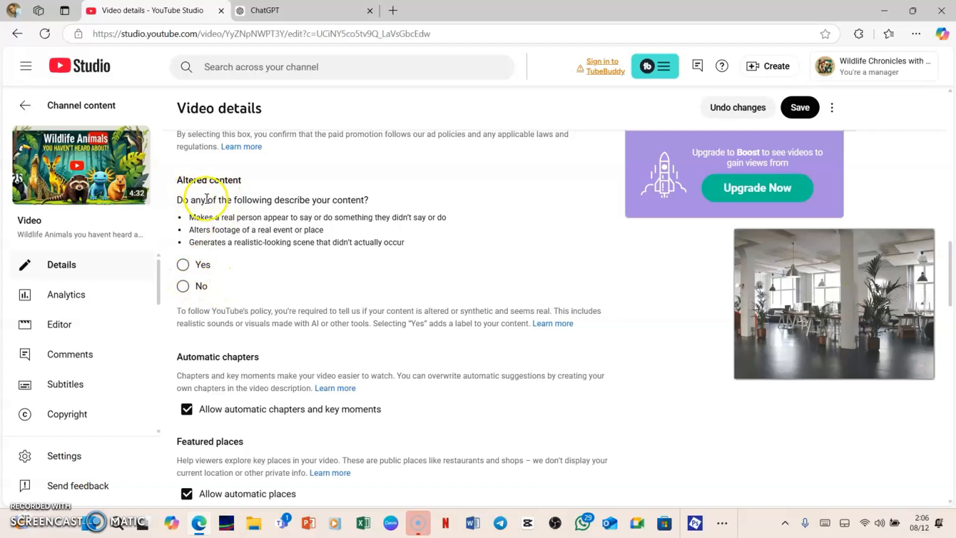
click(183, 286)
scroll(288, 311, down, 5)
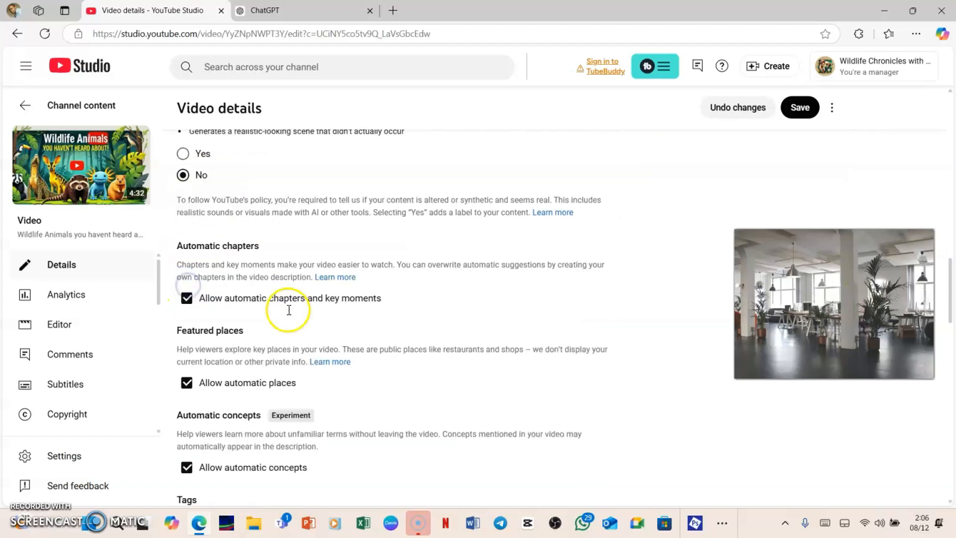
Step: Disallow automatic chapters and key moments for the video
scroll(222, 214, up, 1)
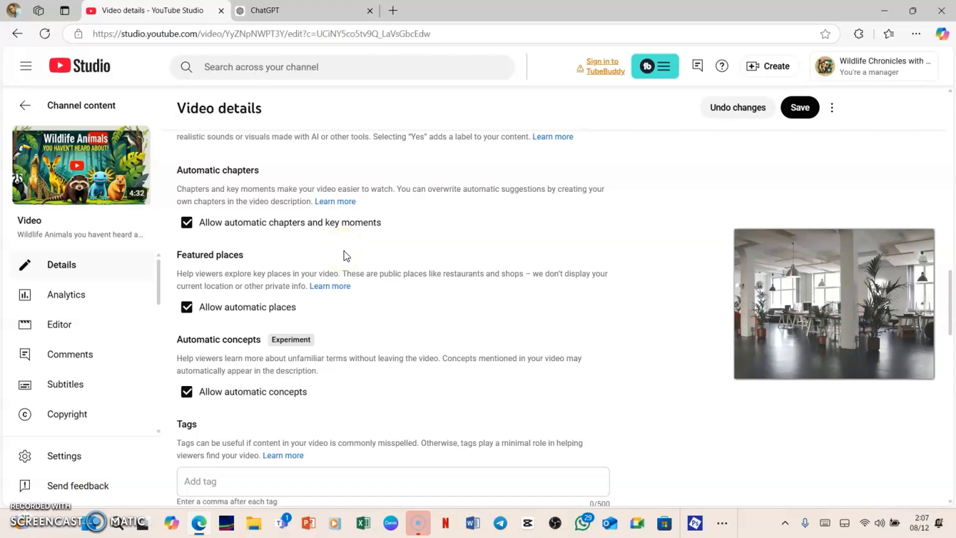
click(268, 233)
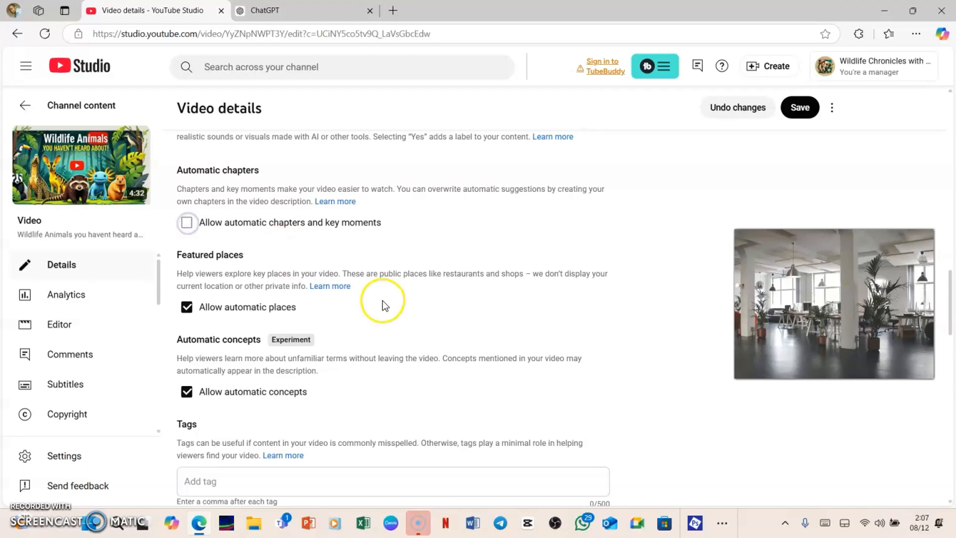
Step: Find the video's tags setting and review the hashtags in its description for words to reuse as tags
scroll(368, 311, down, 1)
scroll(362, 315, down, 1)
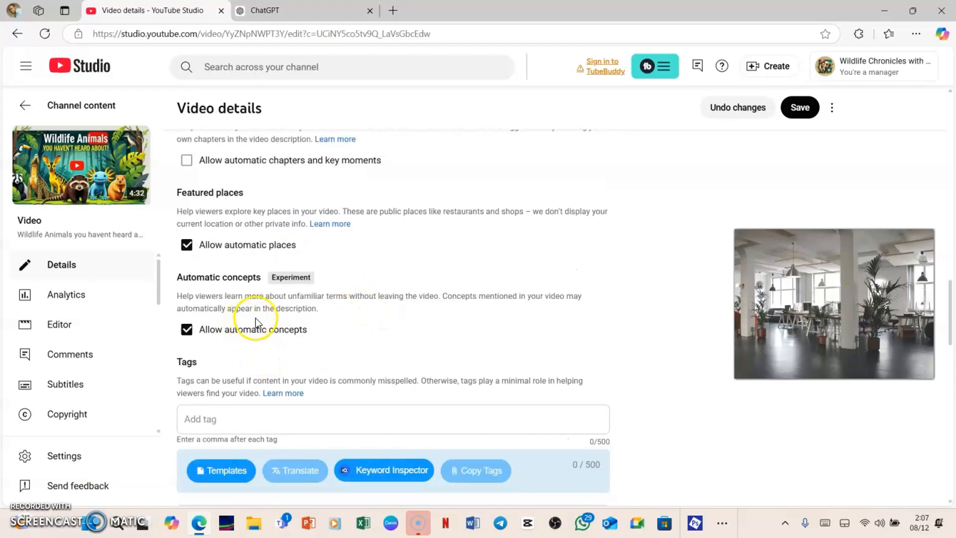
scroll(247, 276, down, 4)
scroll(245, 272, down, 3)
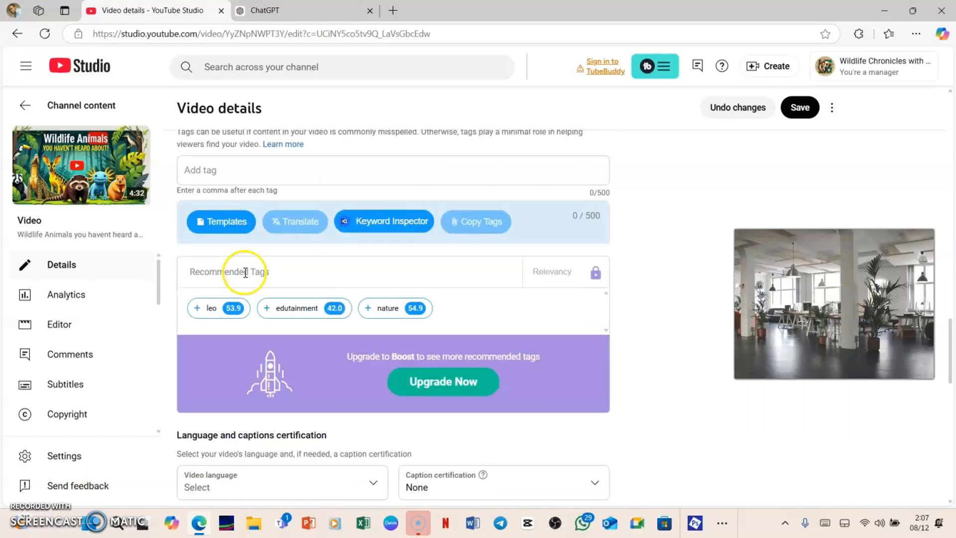
scroll(225, 264, up, 4)
scroll(225, 264, up, 2)
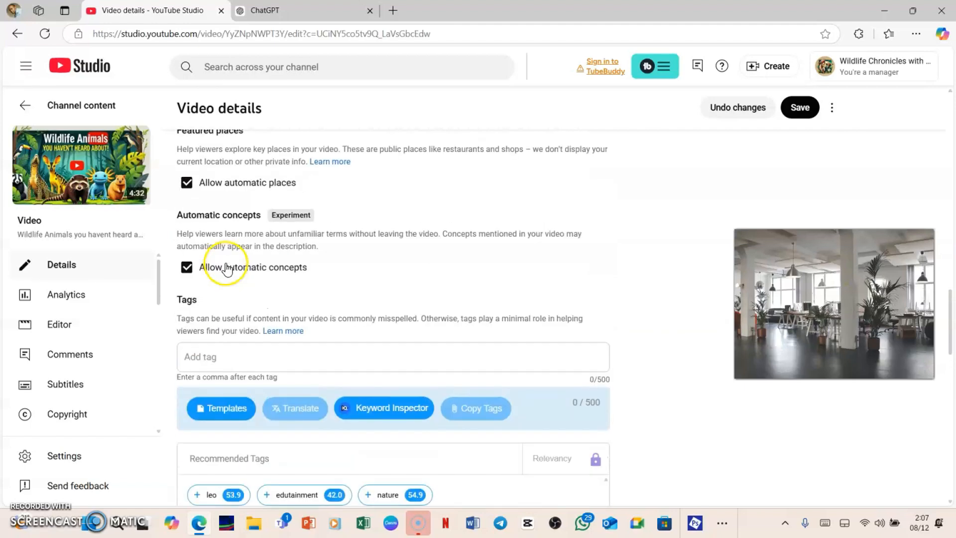
click(221, 360)
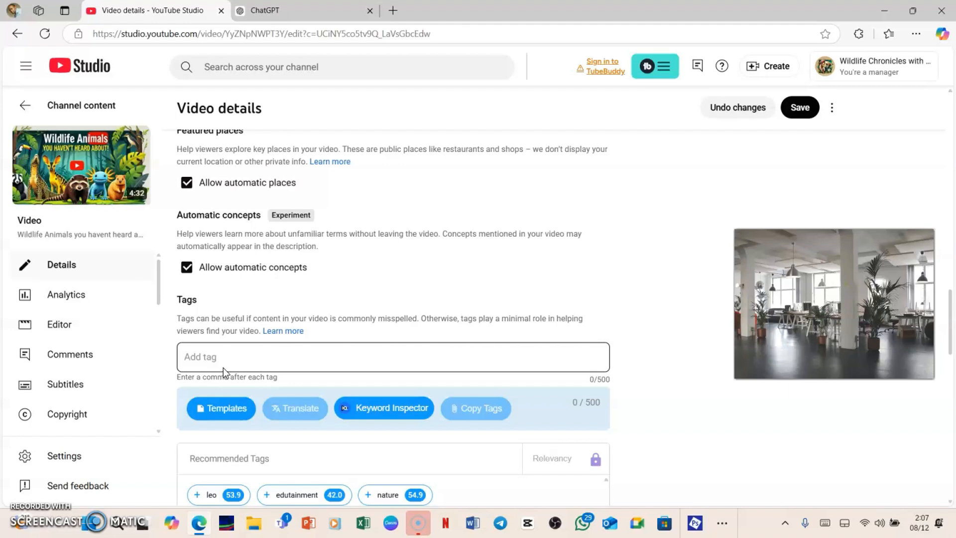
click(253, 360)
scroll(249, 356, up, 10)
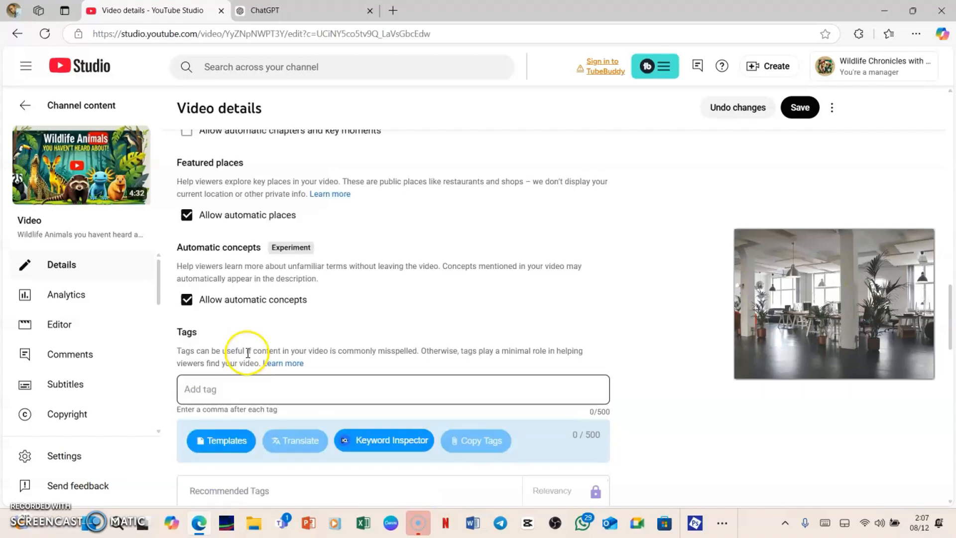
scroll(247, 352, up, 10)
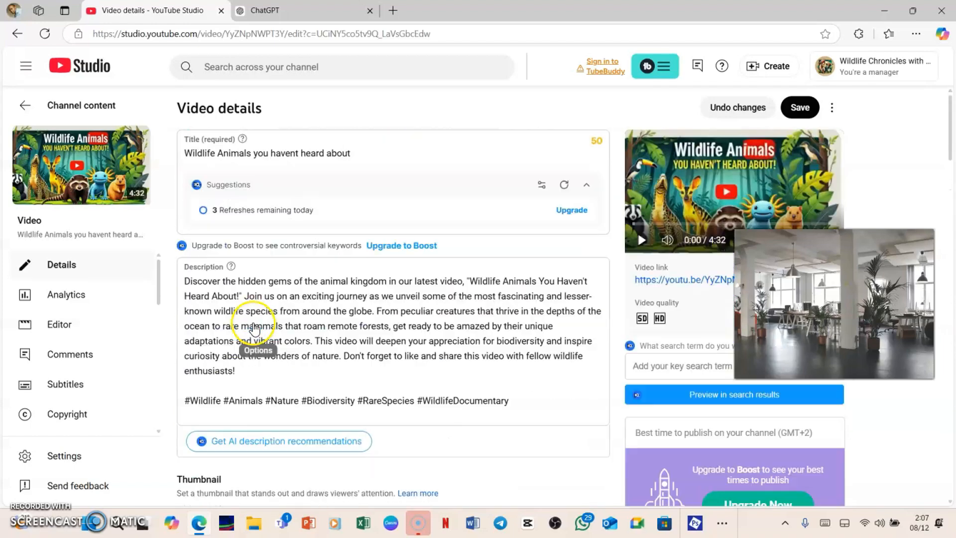
click(277, 272)
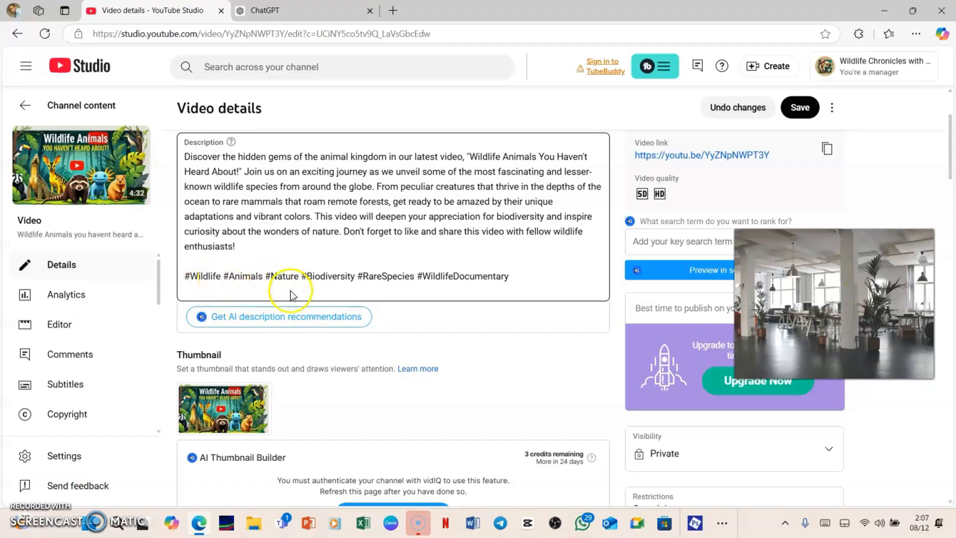
Step: Add the tags "Wildlife", "Animals" and "Nature" to the video
scroll(318, 295, down, 20)
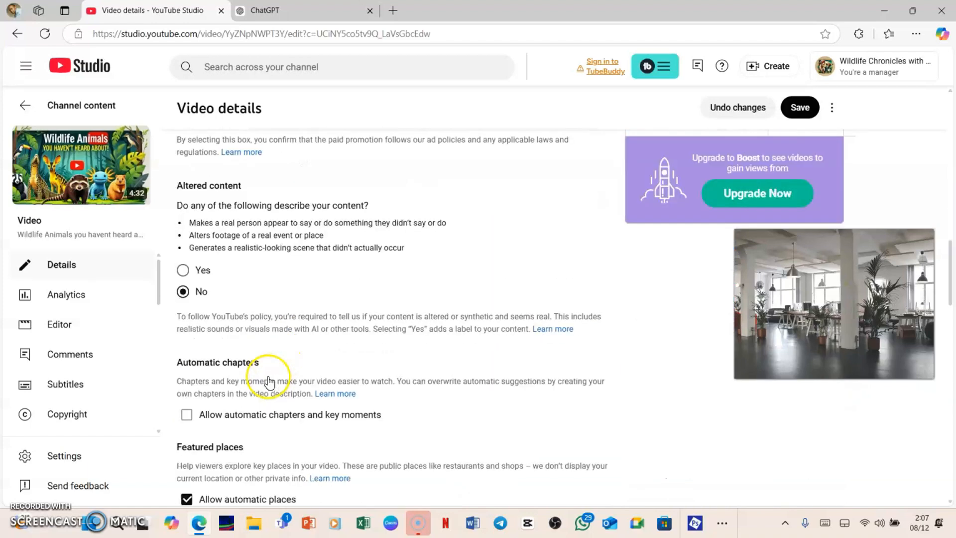
scroll(268, 380, down, 6)
click(205, 242)
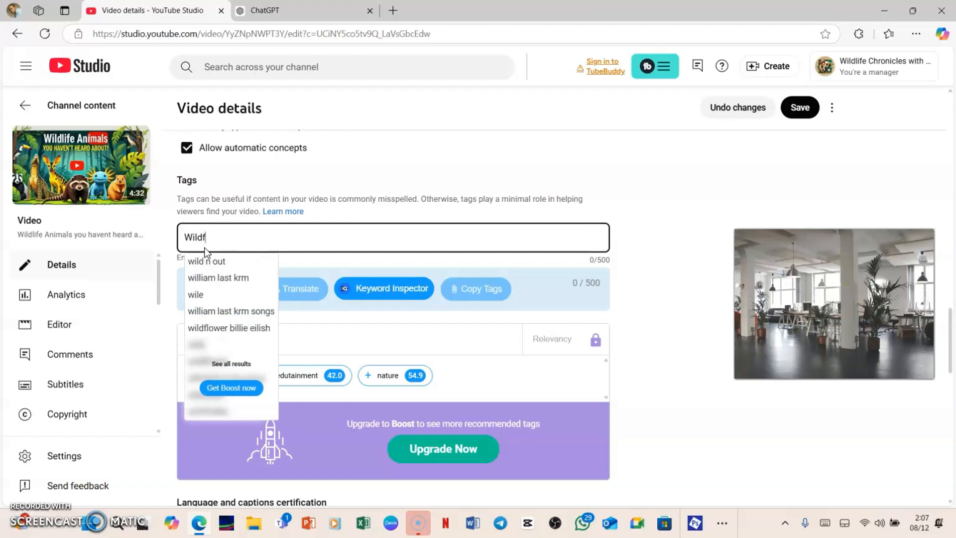
text(Wildlife)
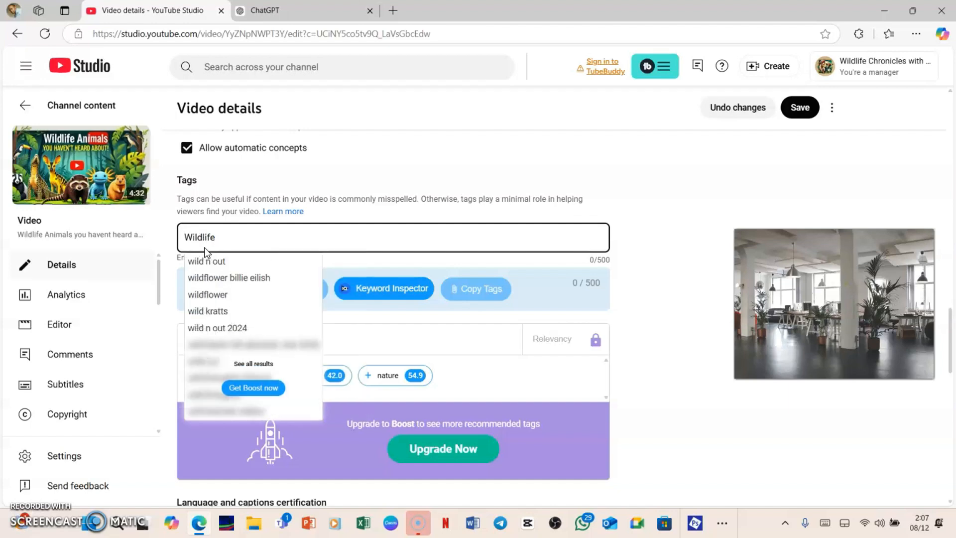
text(,An)
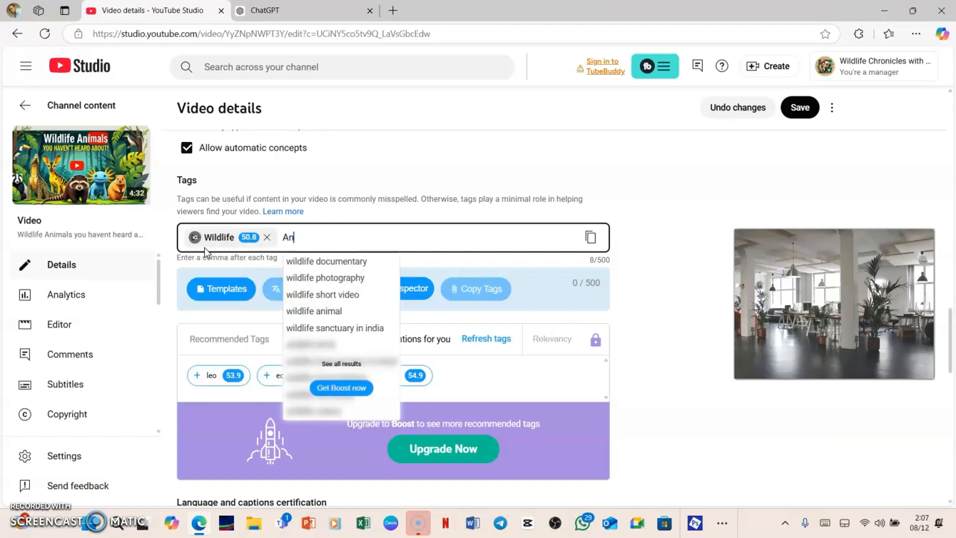
text(imals)
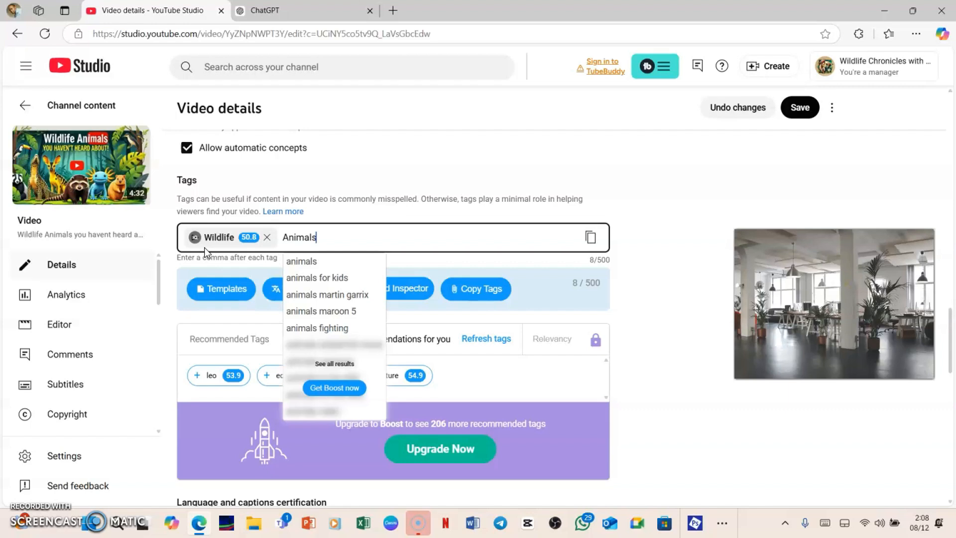
key(Return)
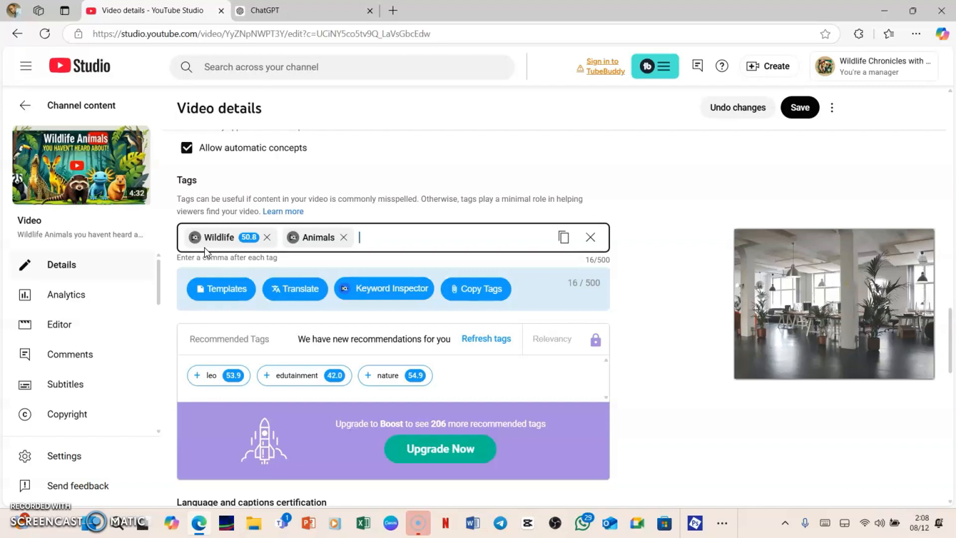
text(Nature)
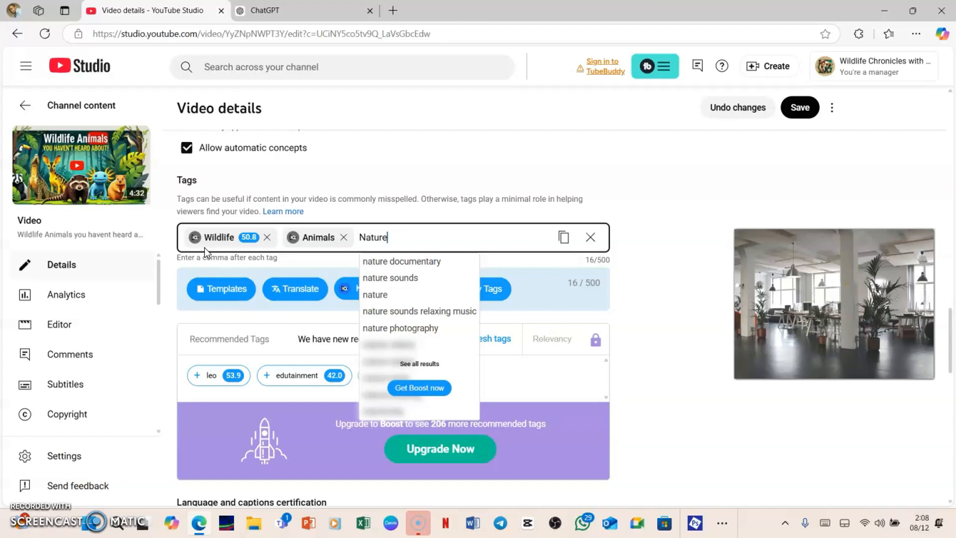
key(Return)
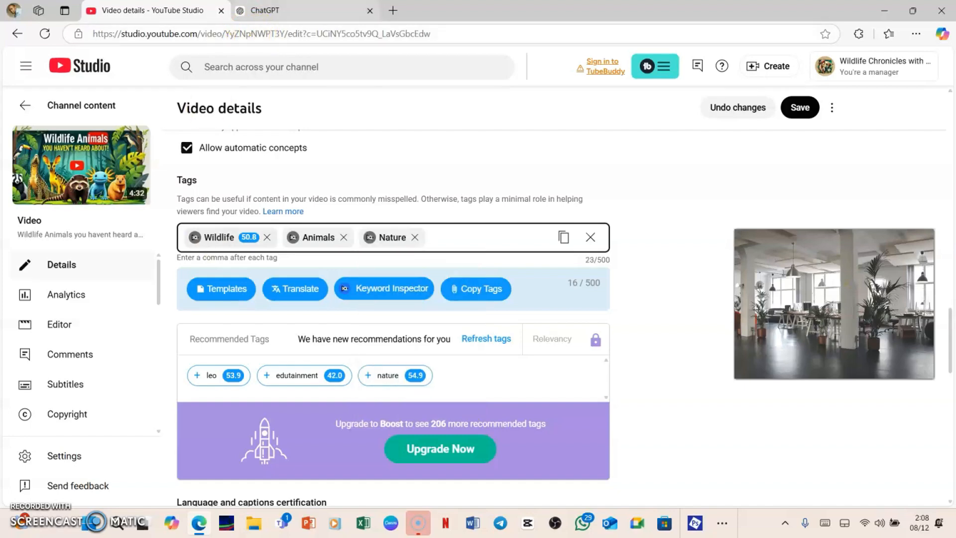
Step: Check the description's hashtags again and add "Biodiversity" to the video's tags
scroll(360, 166, up, 10)
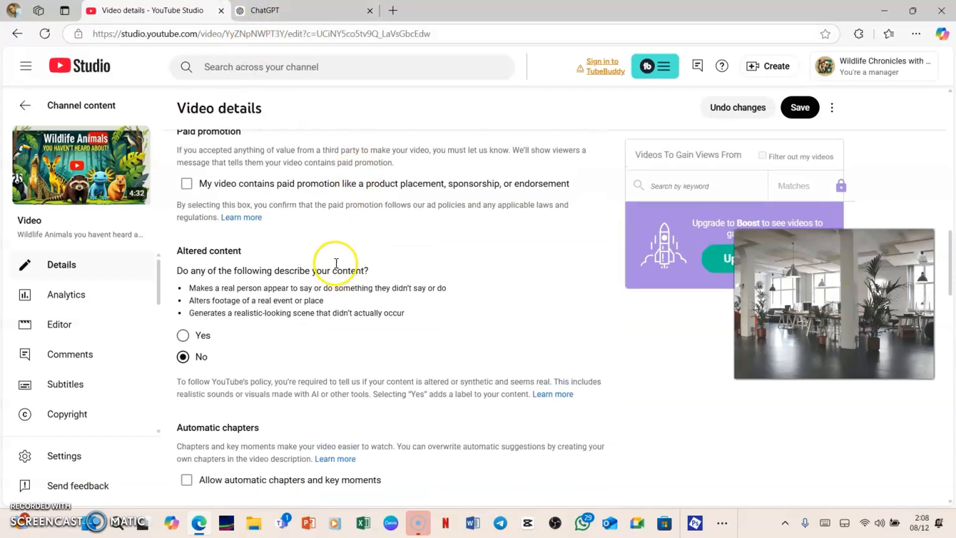
scroll(336, 262, up, 10)
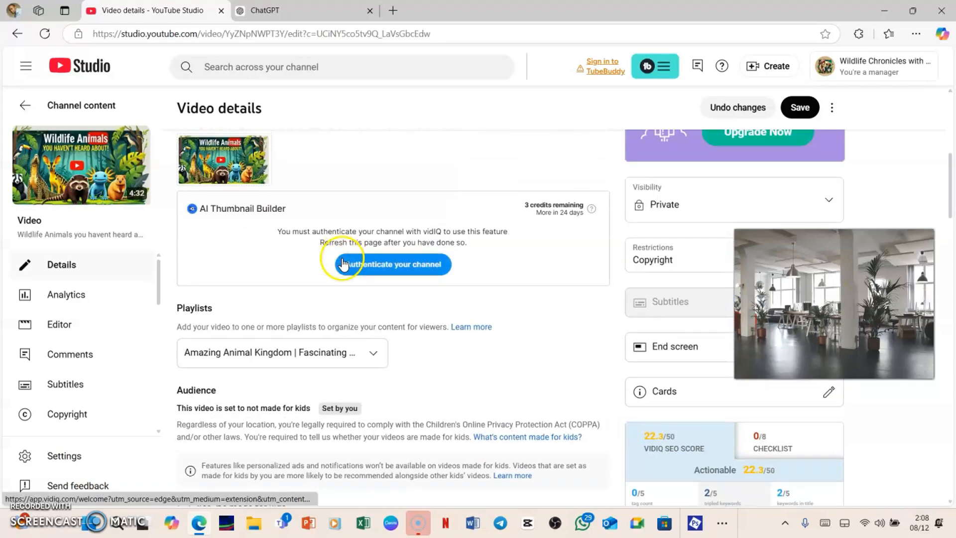
scroll(342, 262, up, 5)
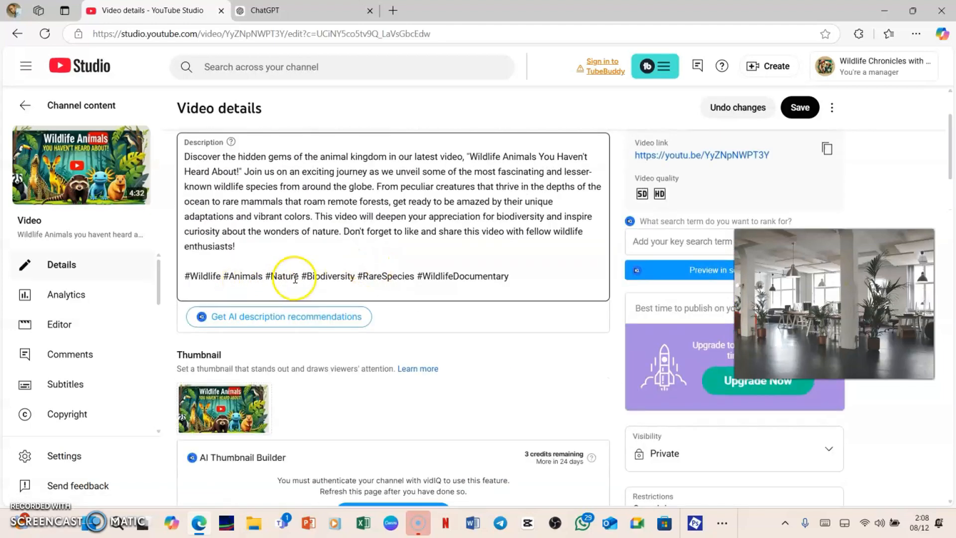
scroll(336, 282, down, 15)
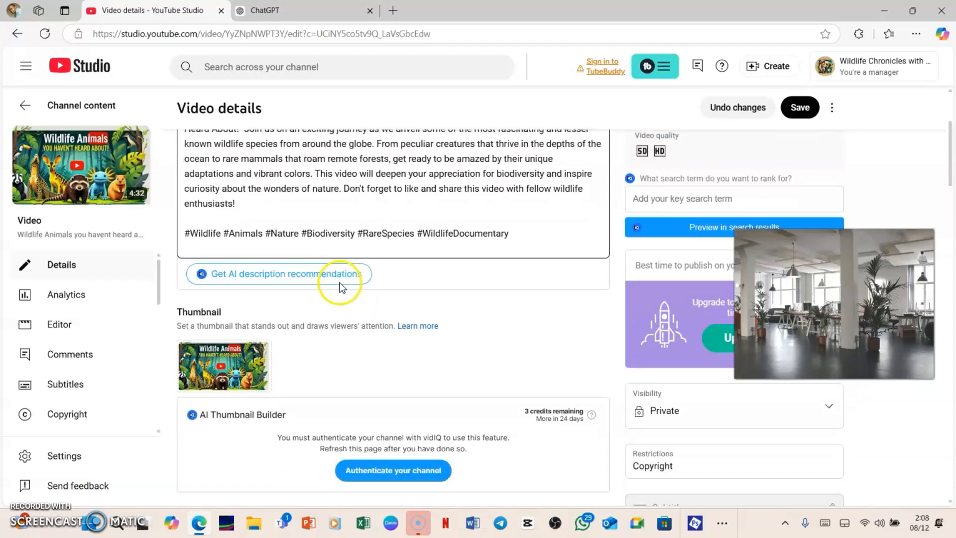
scroll(383, 351, down, 3)
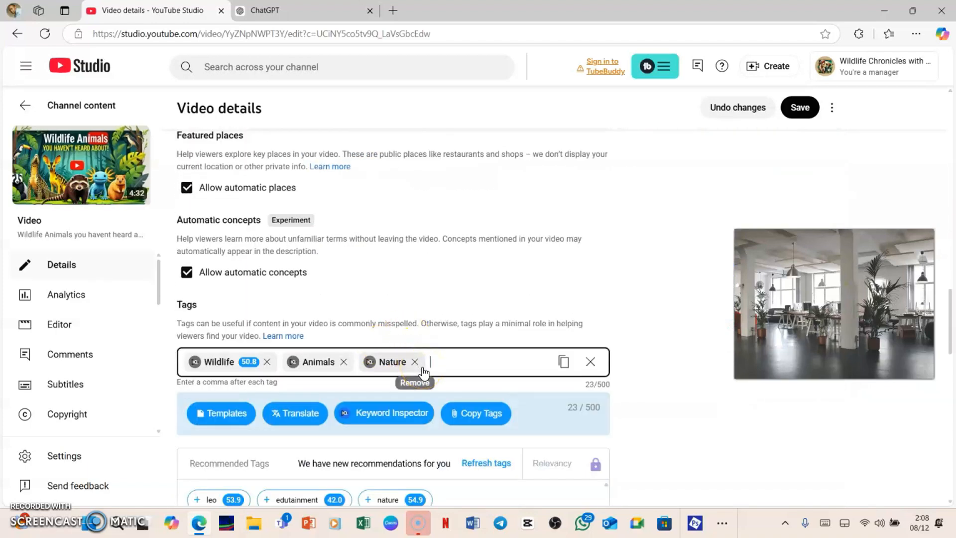
text(Biodi)
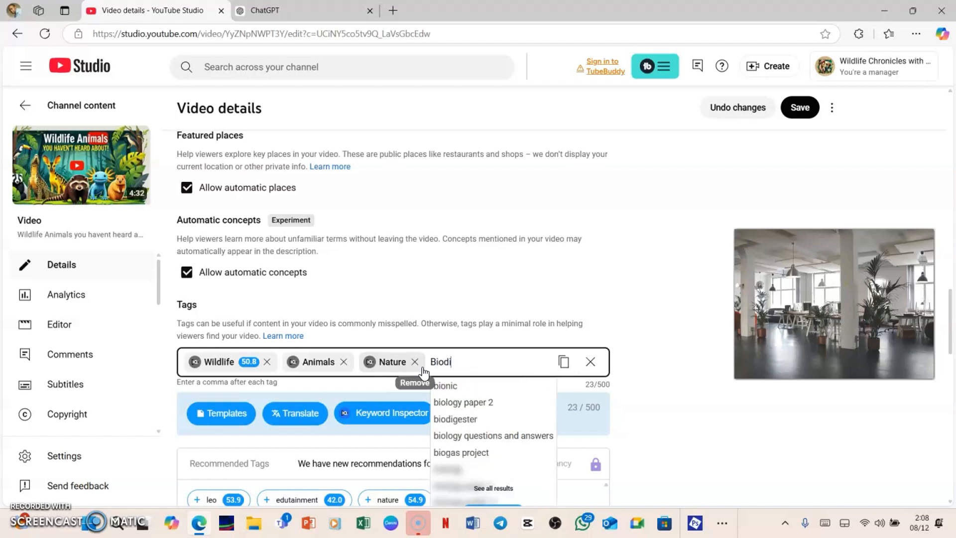
text(versit)
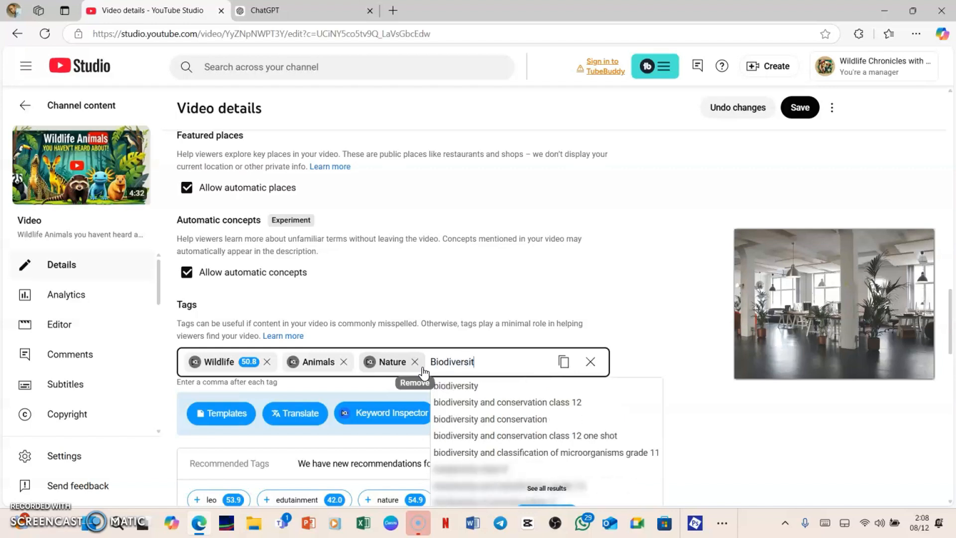
text(y,)
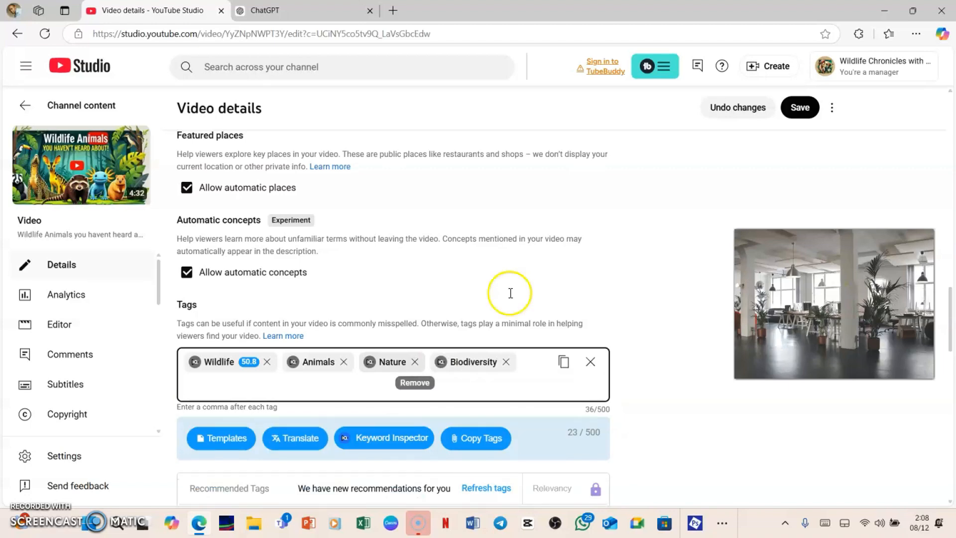
Step: Look up the remaining hashtags in the description and add the tag "Wildlife Documentary" to the video
scroll(506, 225, up, 9)
scroll(459, 294, up, 15)
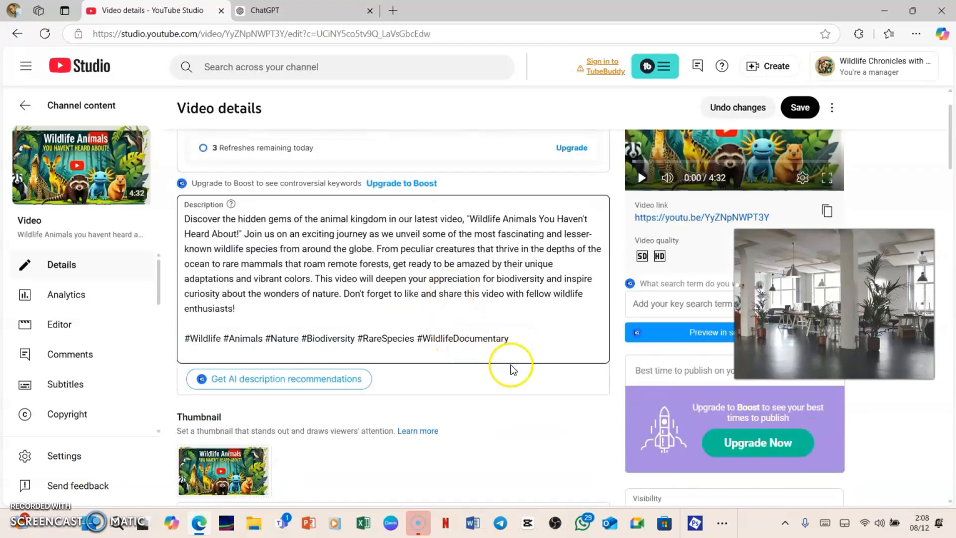
scroll(495, 380, down, 15)
scroll(490, 380, down, 10)
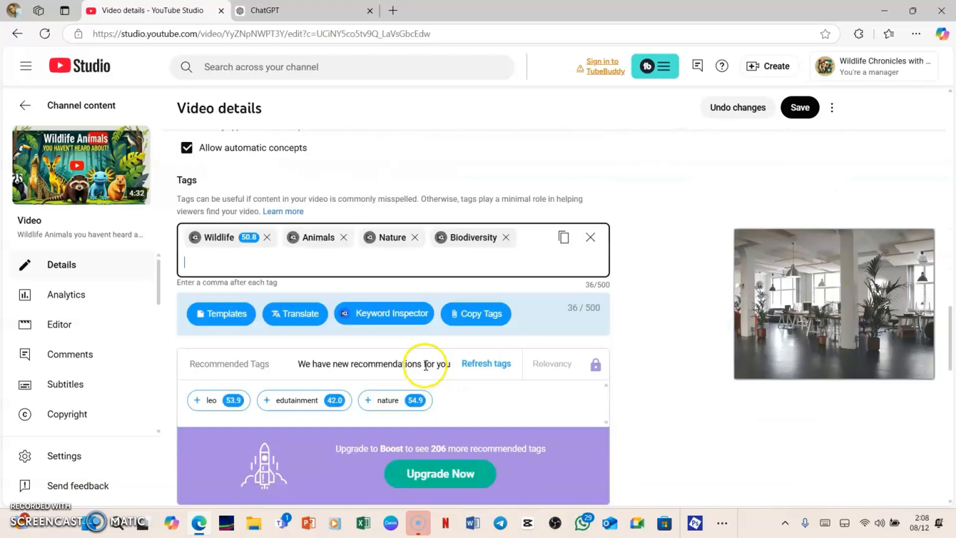
click(316, 270)
text(Wildlife)
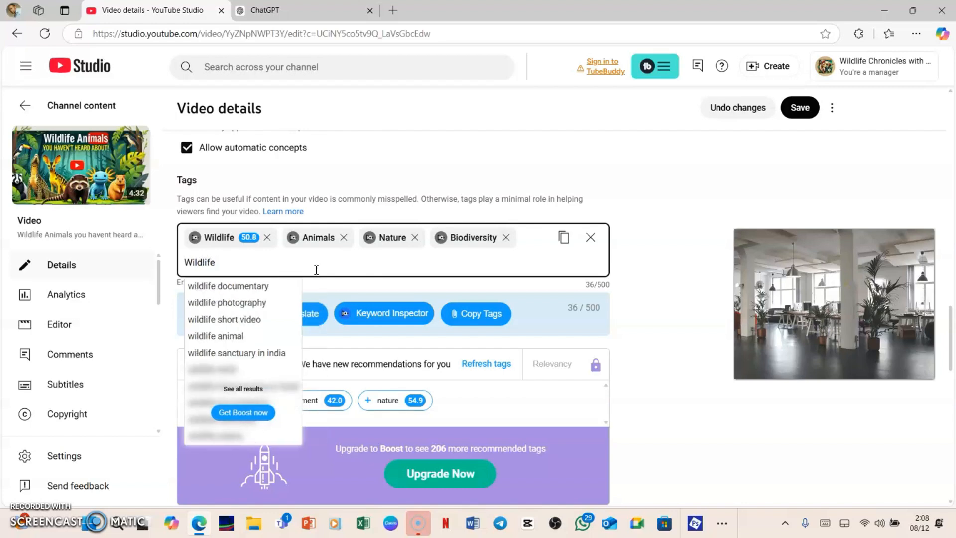
text( Documentary)
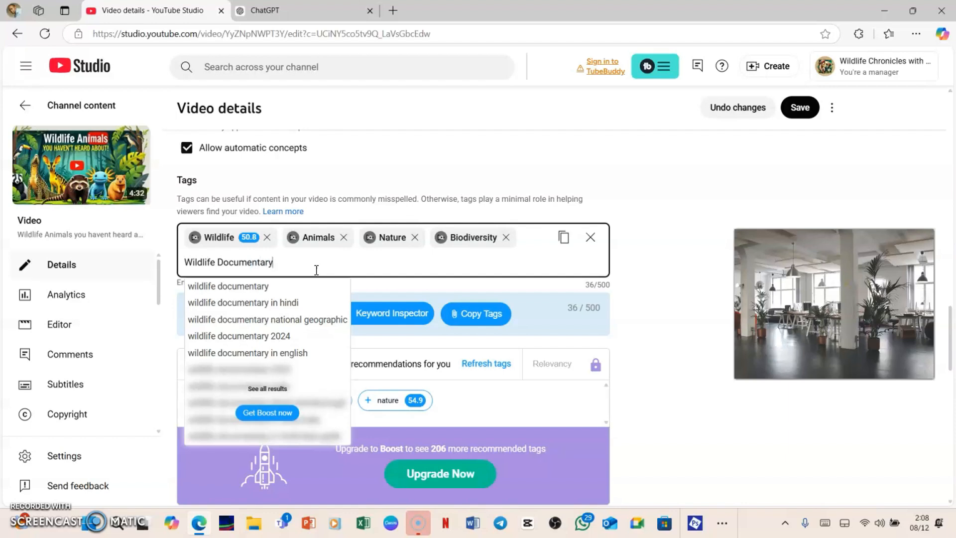
text(,)
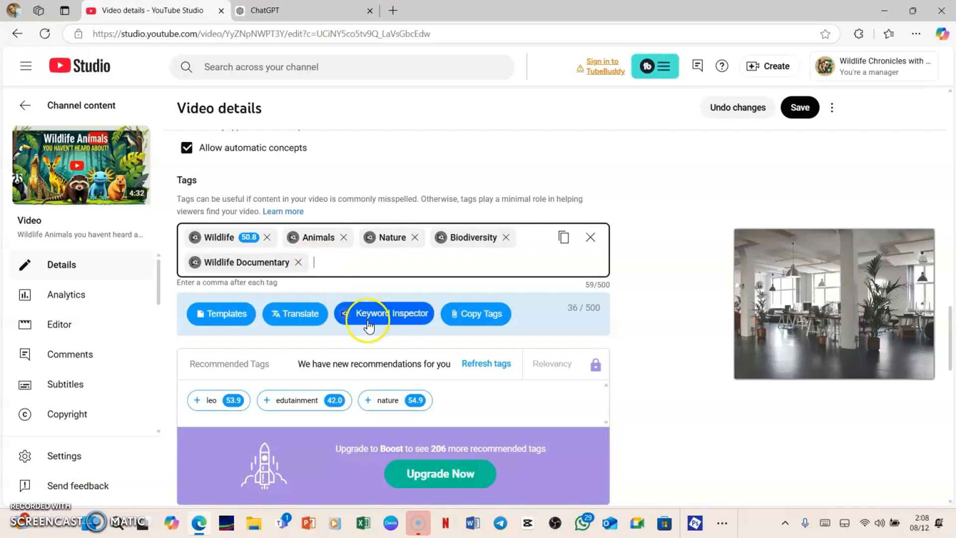
scroll(348, 319, down, 1)
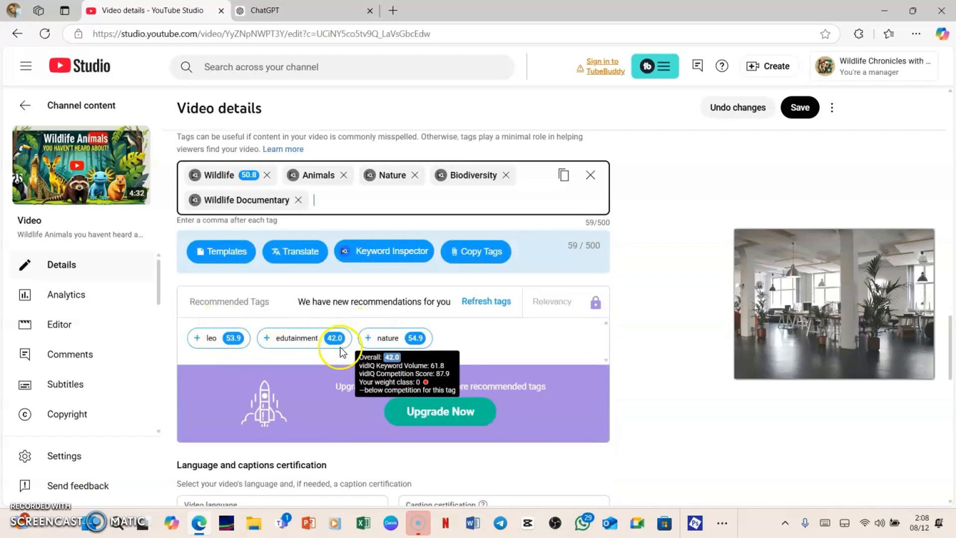
Step: Add the recommended tags "edutainment", "nature" and "leo" to the video
click(267, 338)
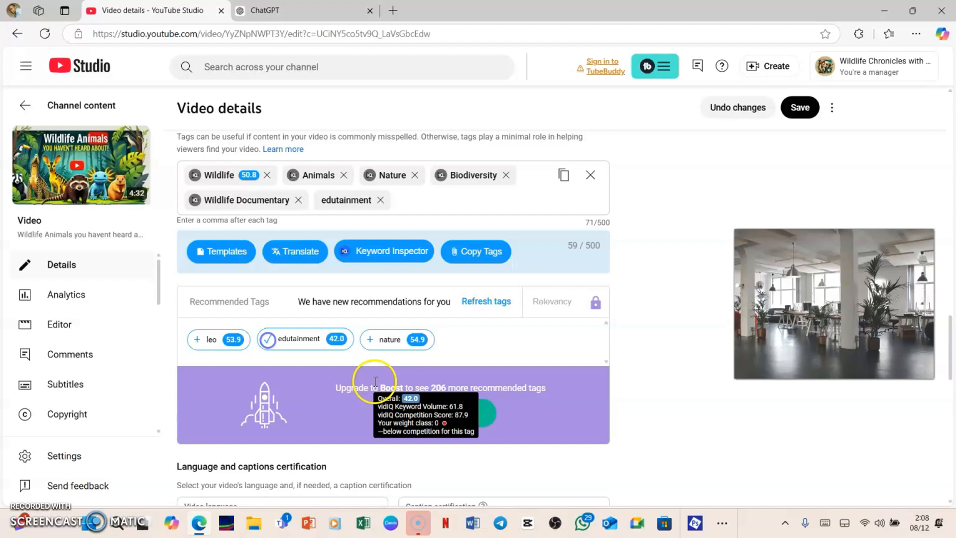
click(369, 339)
click(194, 340)
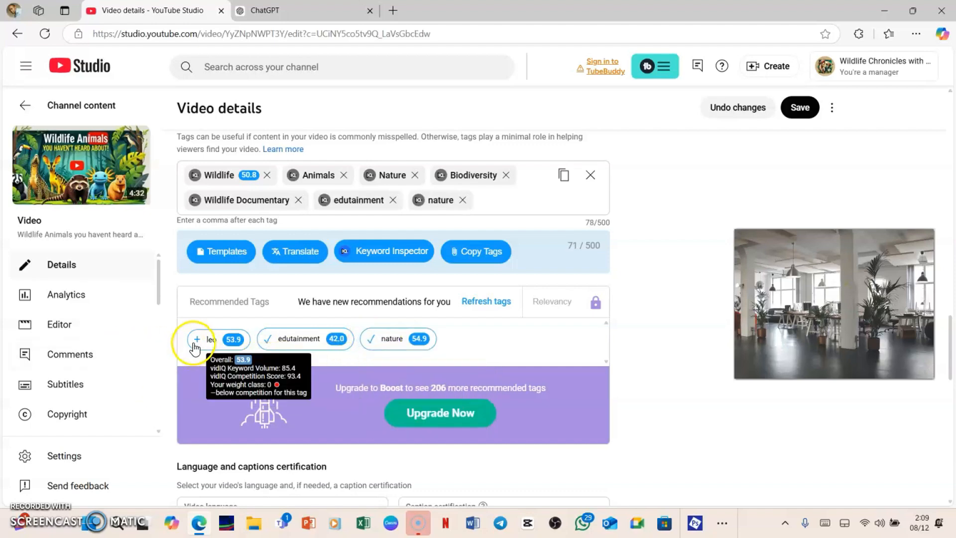
Step: Set the video language to English
scroll(568, 319, down, 10)
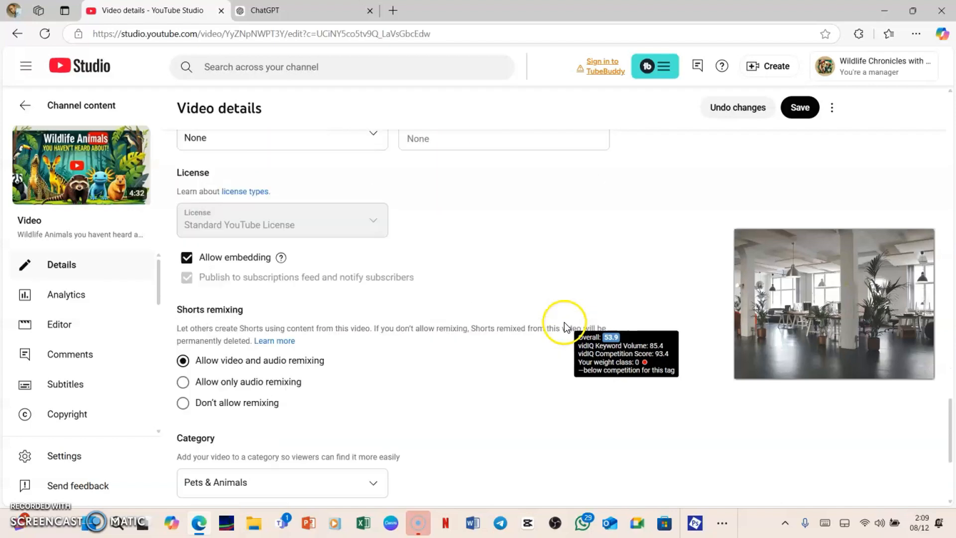
scroll(558, 323, up, 3)
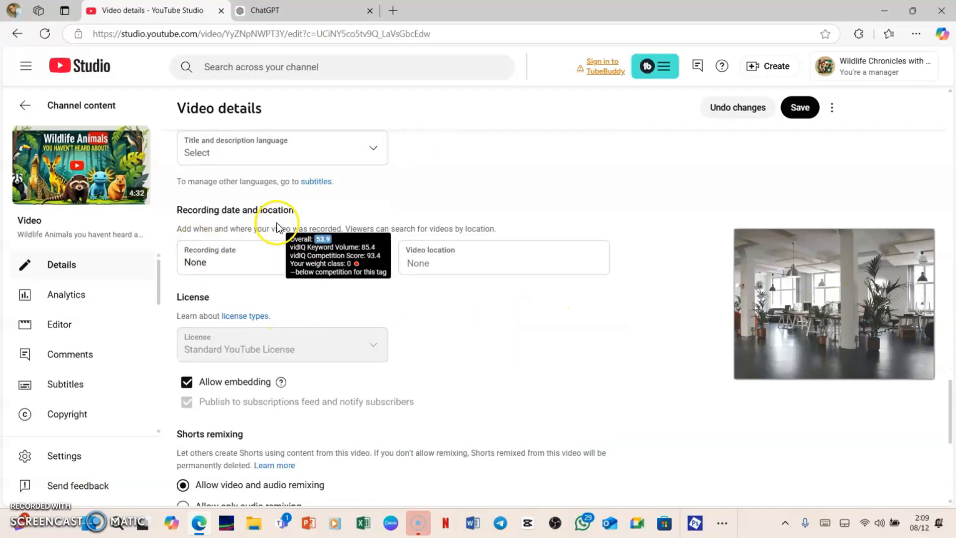
scroll(277, 225, up, 4)
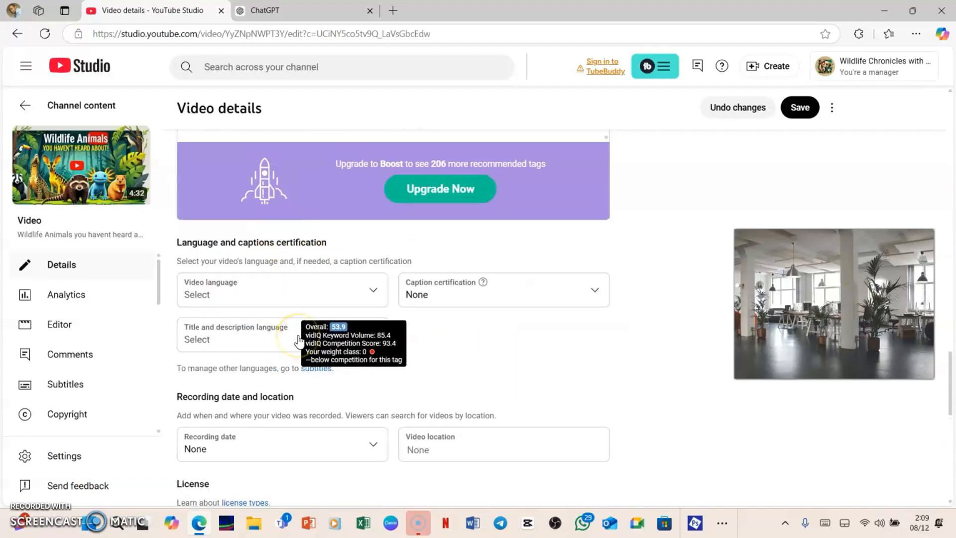
click(260, 299)
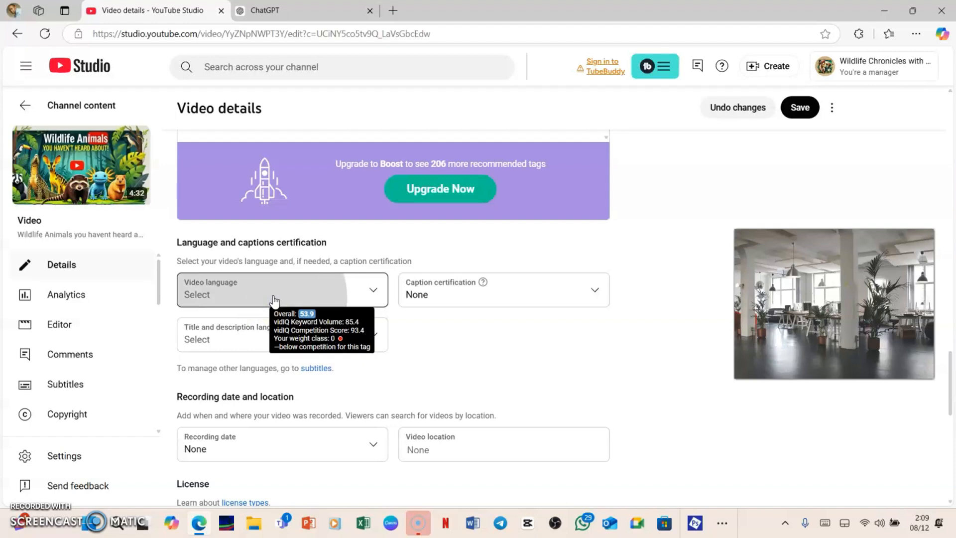
click(321, 289)
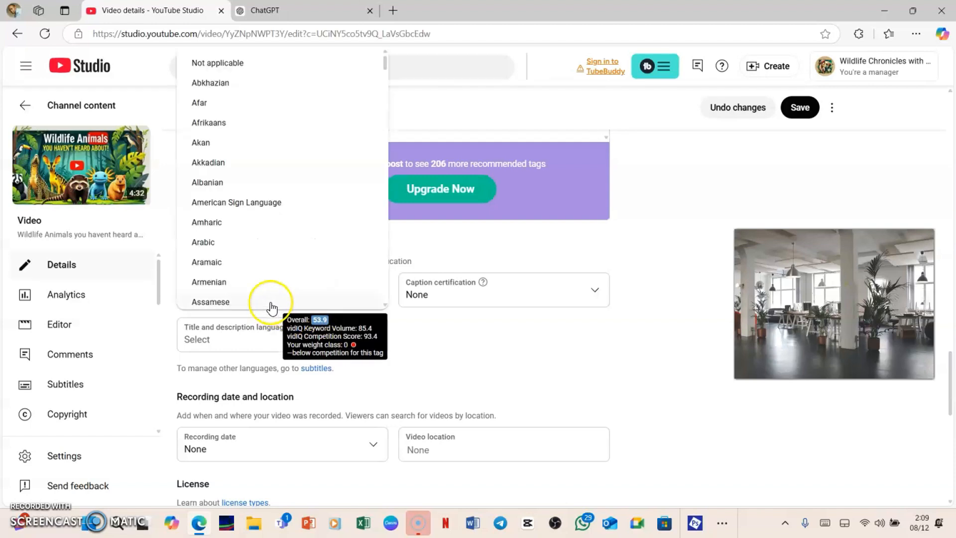
scroll(256, 239, down, 4)
scroll(254, 253, down, 10)
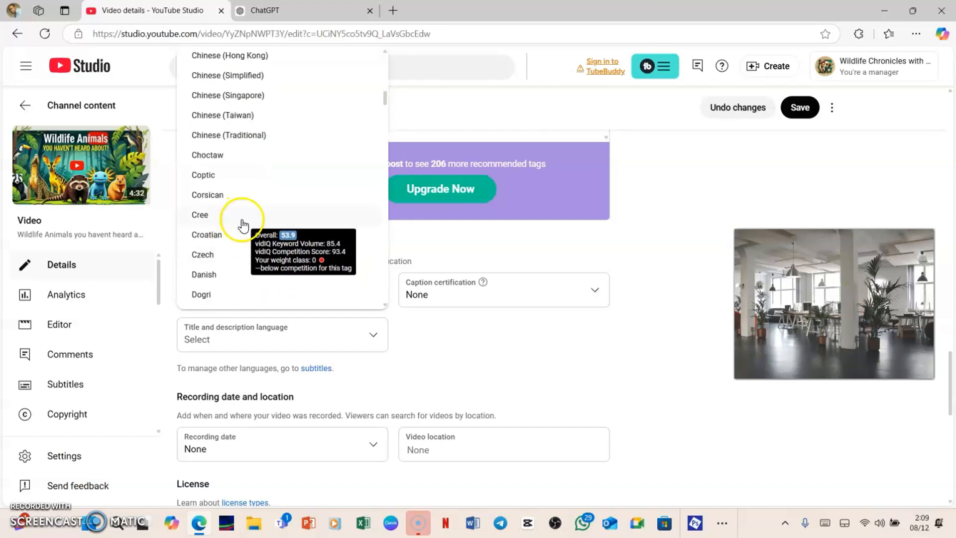
scroll(244, 226, down, 2)
scroll(246, 225, down, 3)
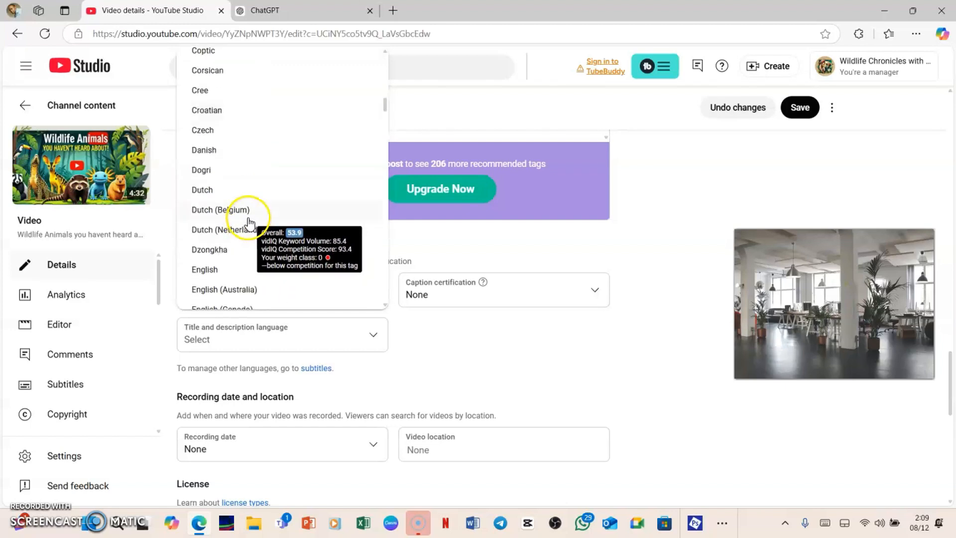
click(220, 149)
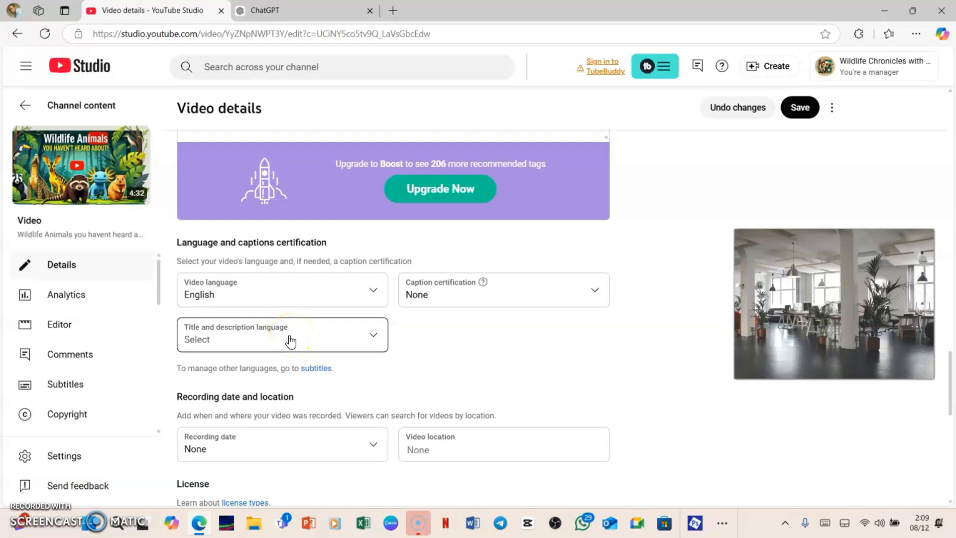
Step: Set the title and description language to English
click(271, 336)
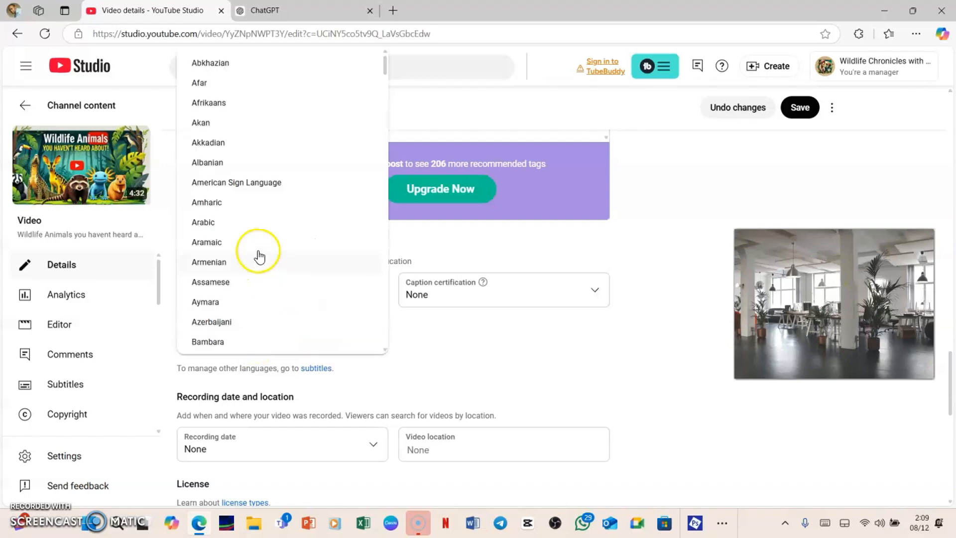
scroll(259, 256, down, 12)
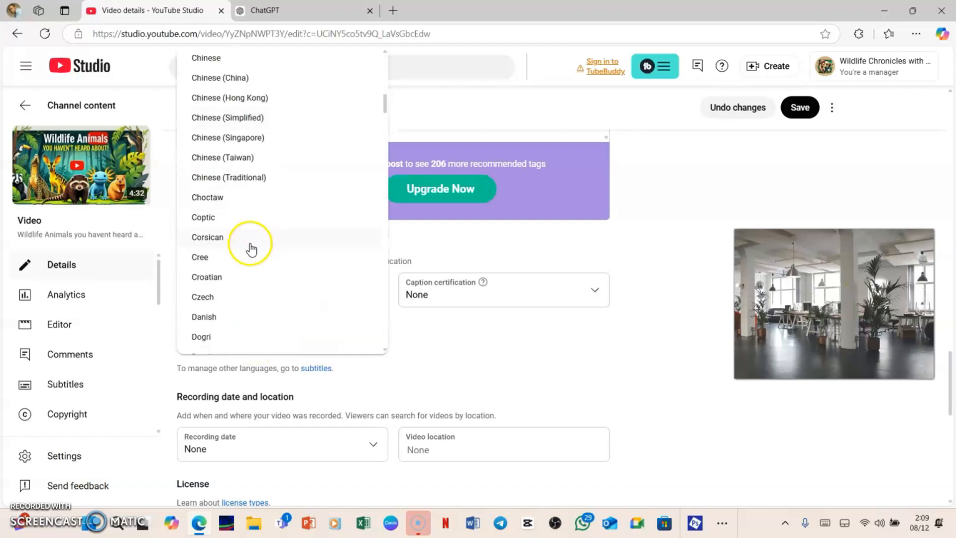
scroll(249, 249, down, 5)
click(216, 197)
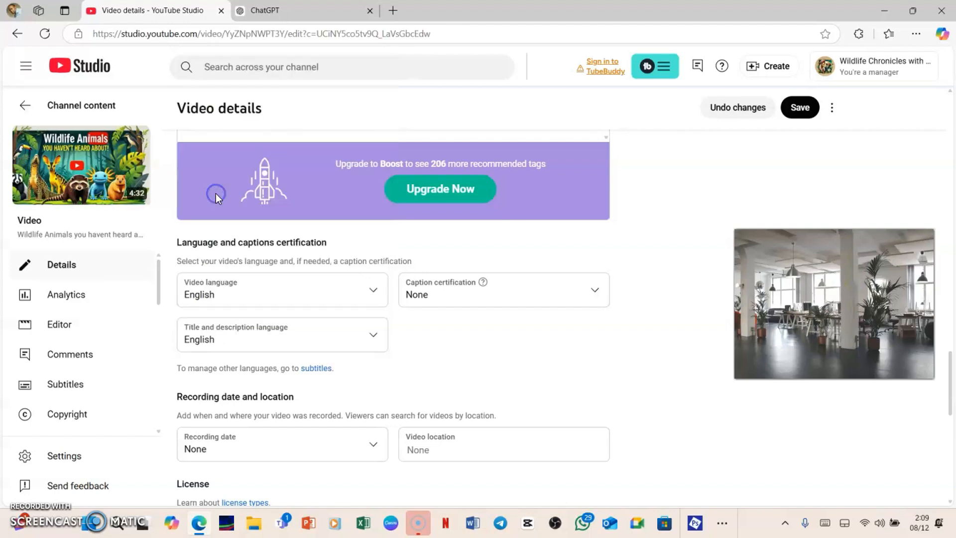
Step: Try the caption certification "This content has never aired on television in the U.S." and set it back to None
click(449, 303)
click(451, 312)
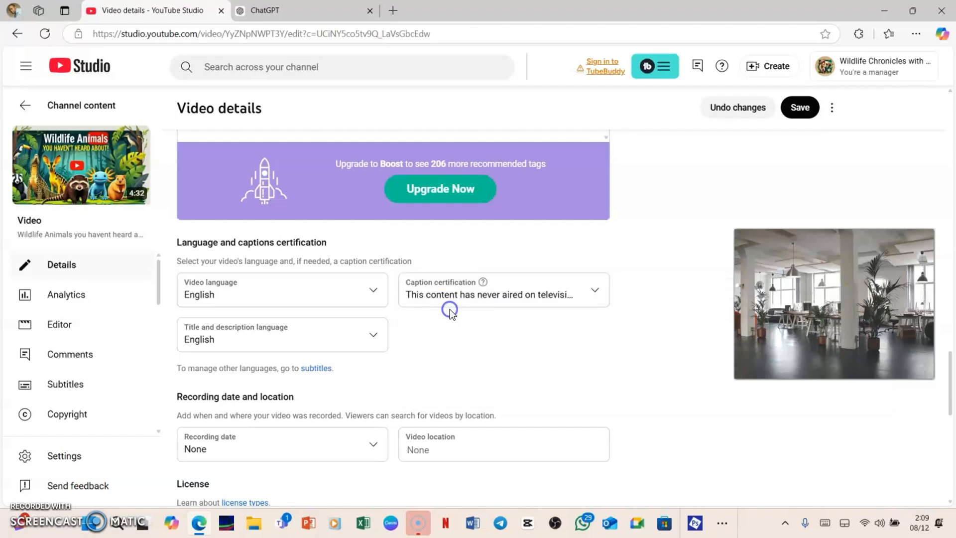
click(450, 302)
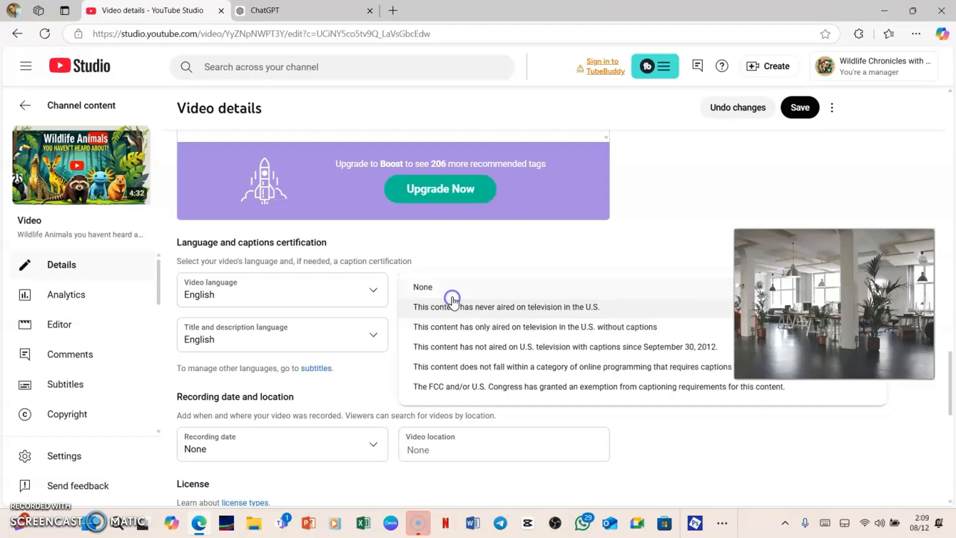
click(421, 287)
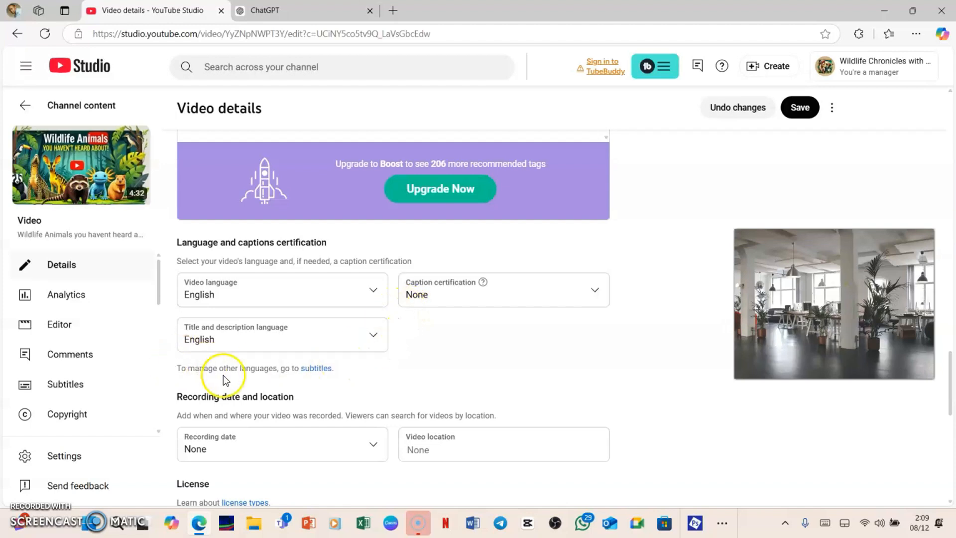
Step: Set the recording date to Dec 8, 2024 and the video location to USA
scroll(279, 371, down, 4)
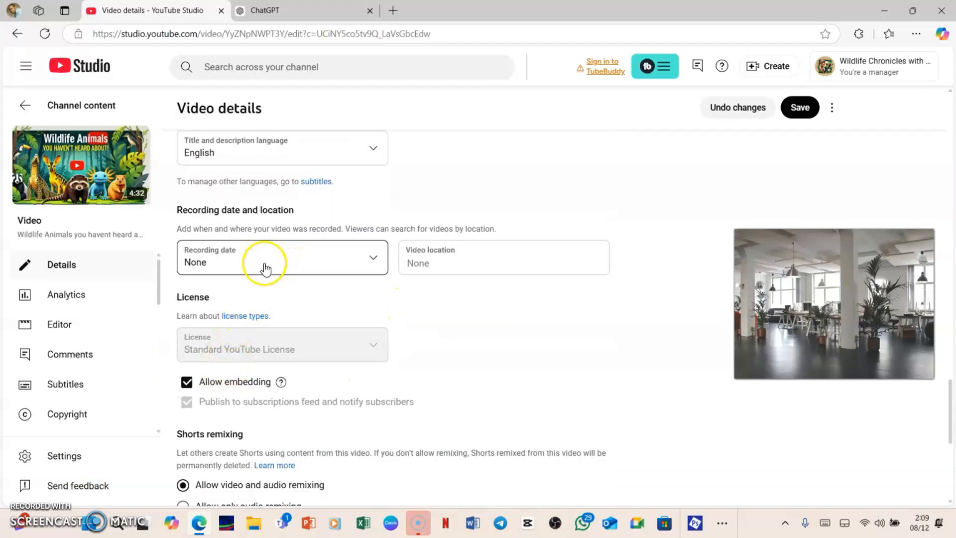
click(310, 255)
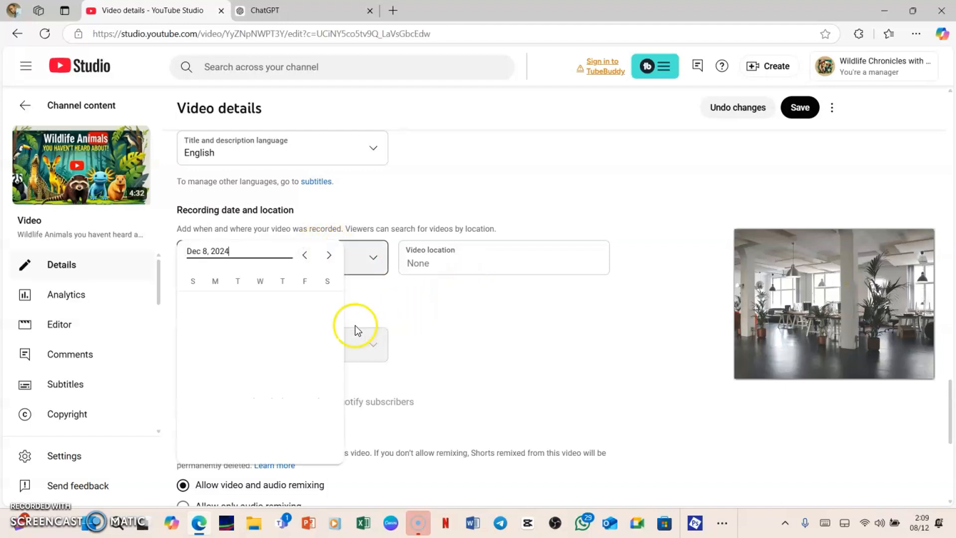
click(194, 386)
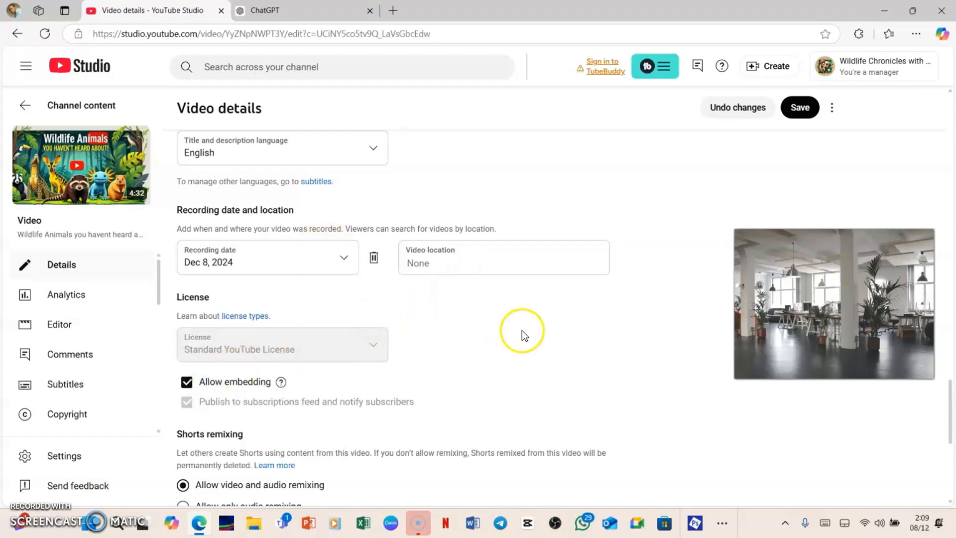
click(473, 264)
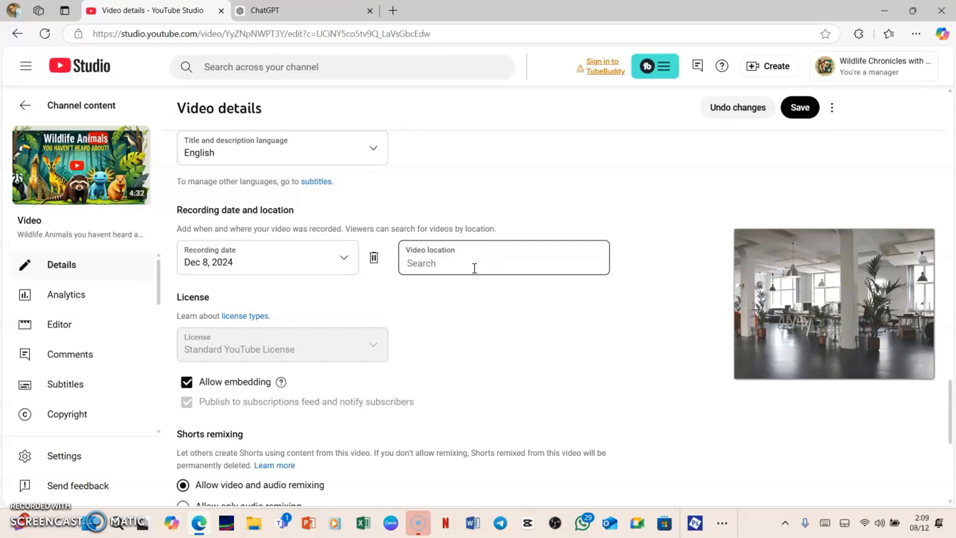
text(USA)
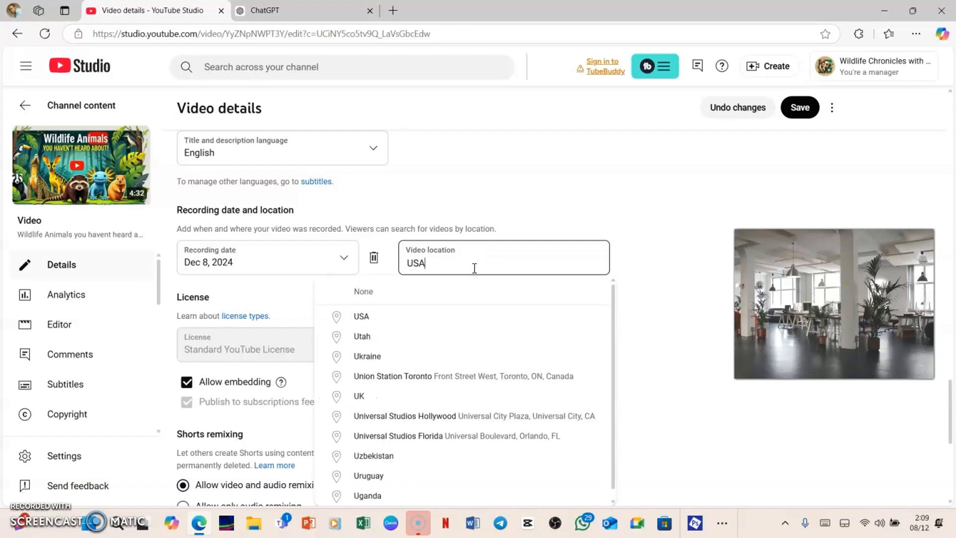
click(450, 268)
click(427, 308)
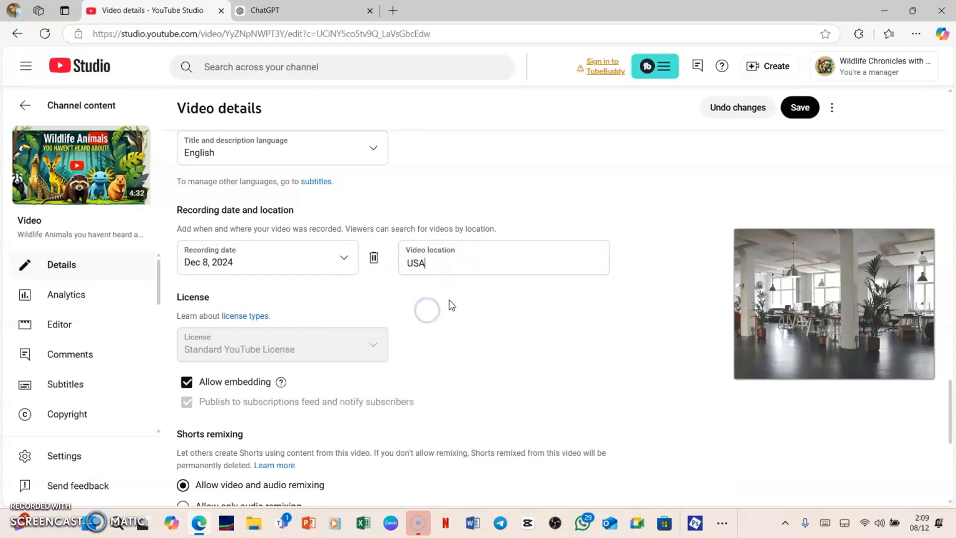
Step: Review the license, subscriber notification, Shorts remixing, category, and comments and ratings settings, including the available category choices
click(228, 330)
scroll(227, 329, down, 2)
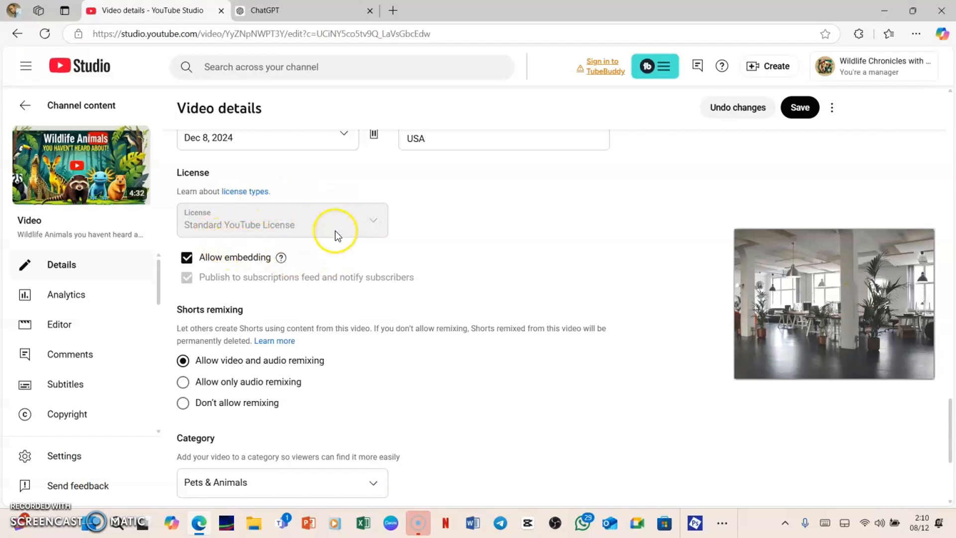
scroll(287, 276, down, 2)
scroll(287, 277, up, 1)
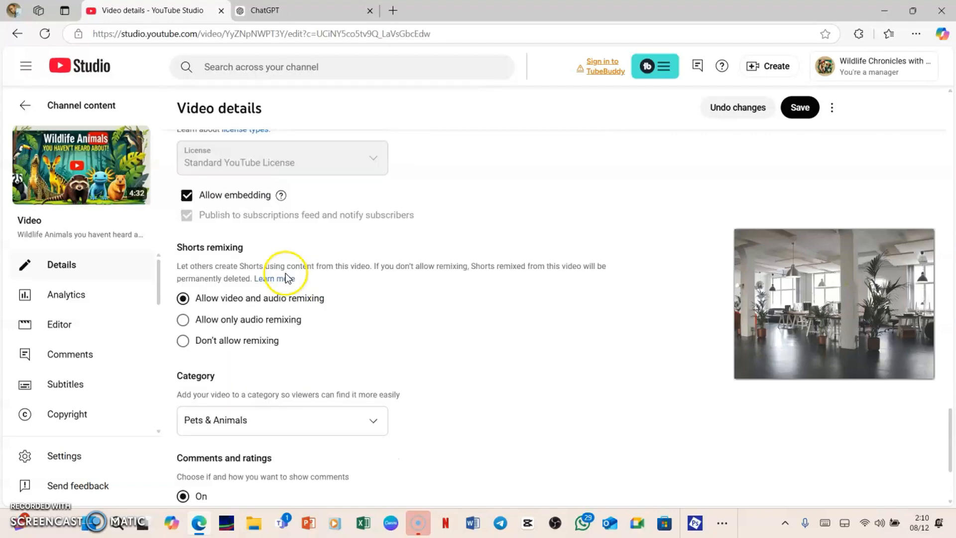
scroll(286, 271, up, 1)
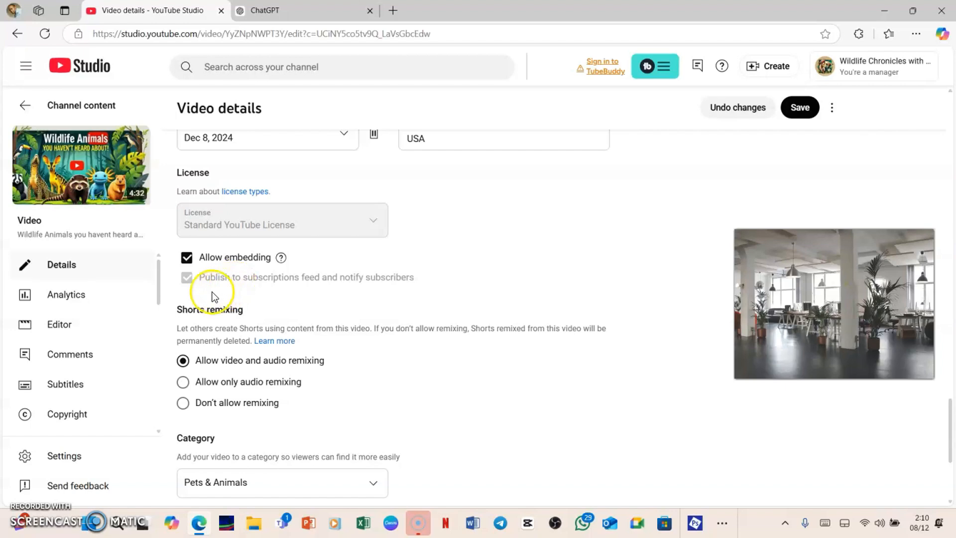
click(184, 282)
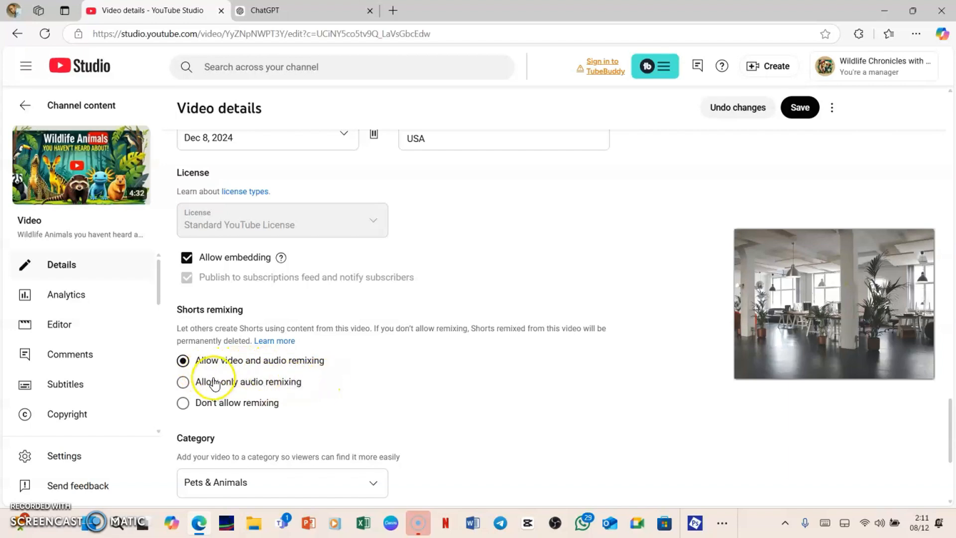
scroll(219, 383, down, 3)
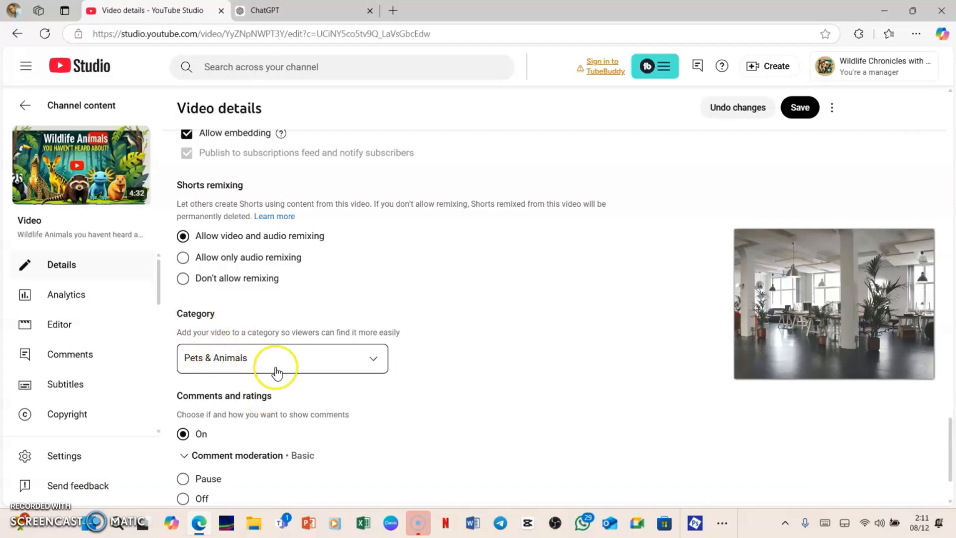
click(372, 362)
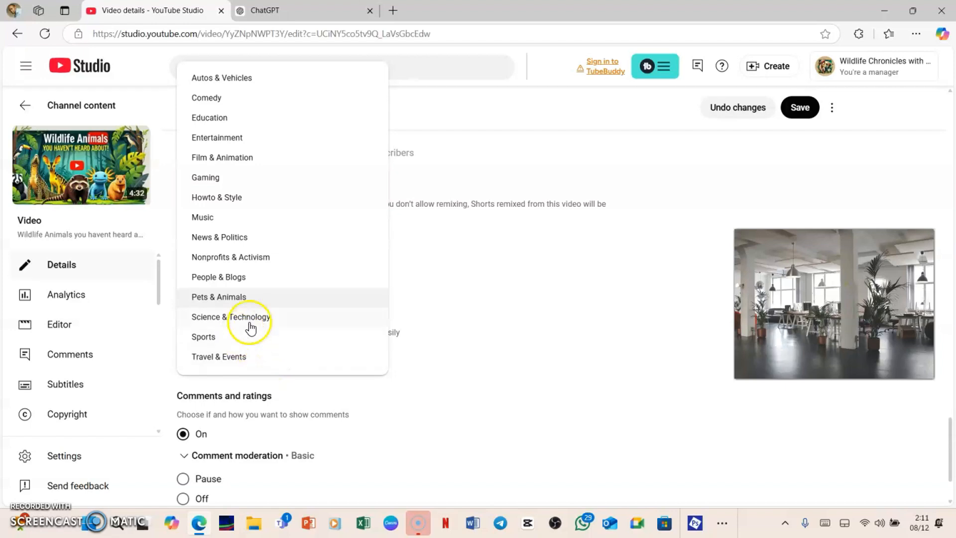
click(462, 279)
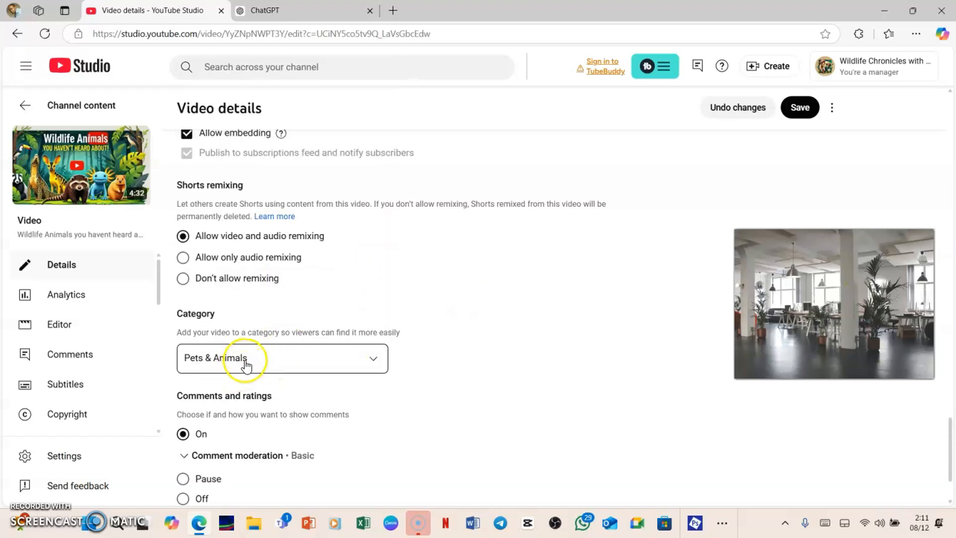
scroll(230, 398, down, 2)
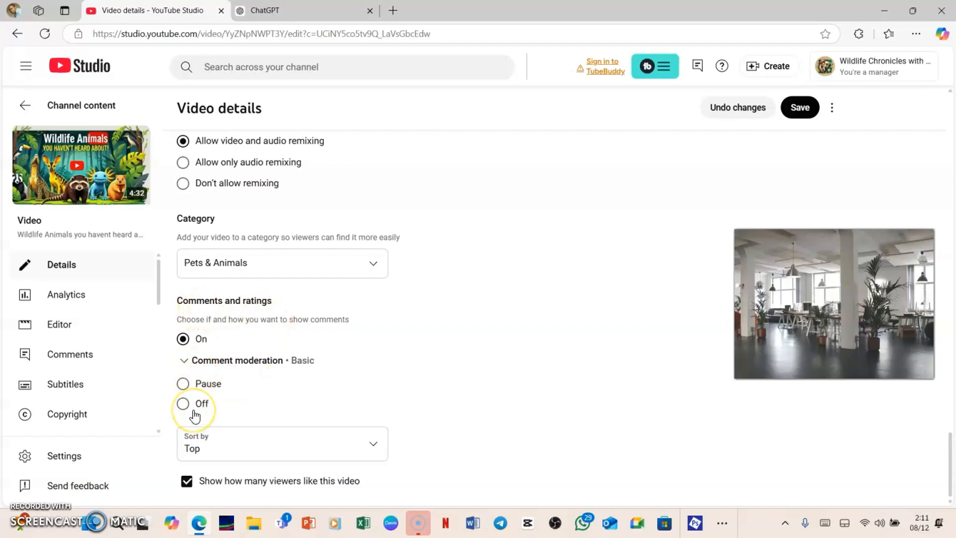
Step: Look back over the video's tags, playlist and audience settings
scroll(289, 395, up, 10)
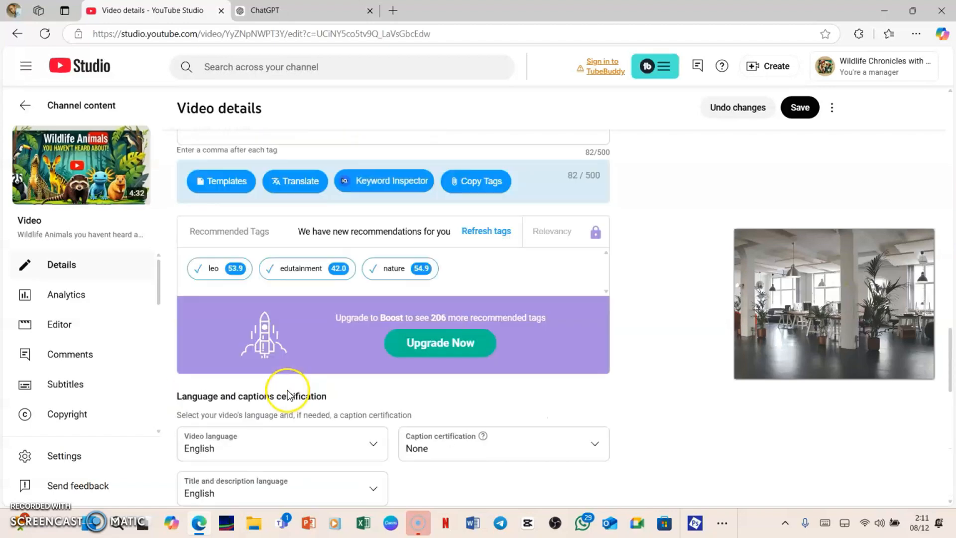
scroll(287, 393, up, 5)
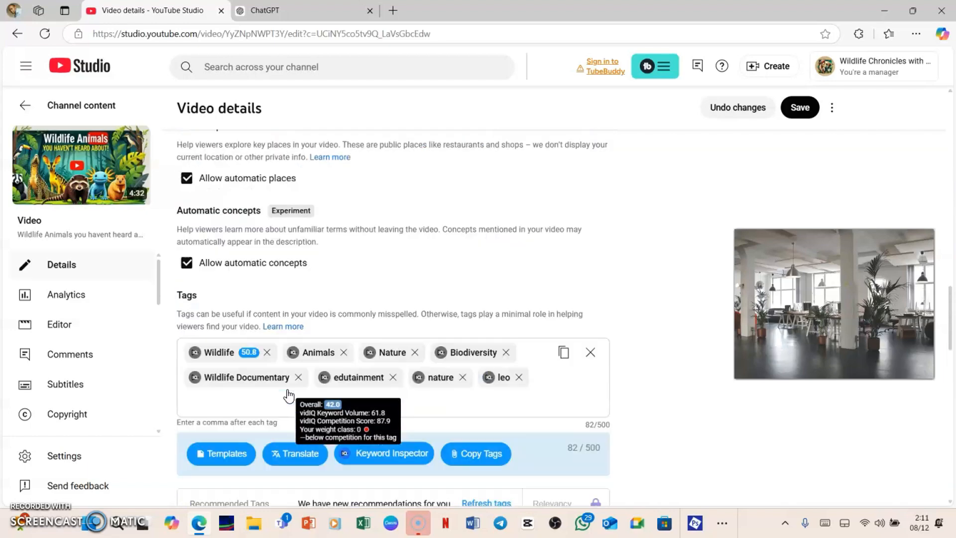
scroll(288, 393, up, 10)
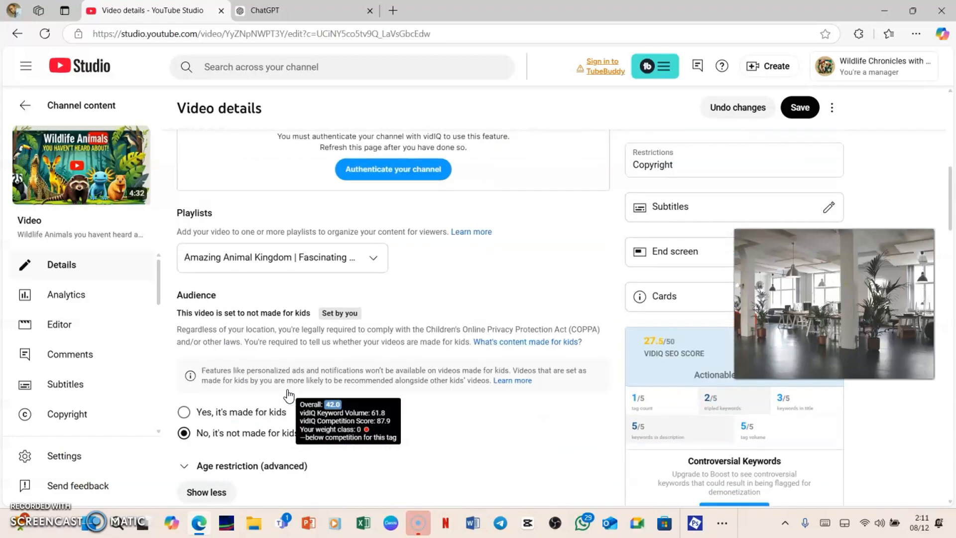
scroll(288, 394, up, 7)
scroll(288, 394, down, 5)
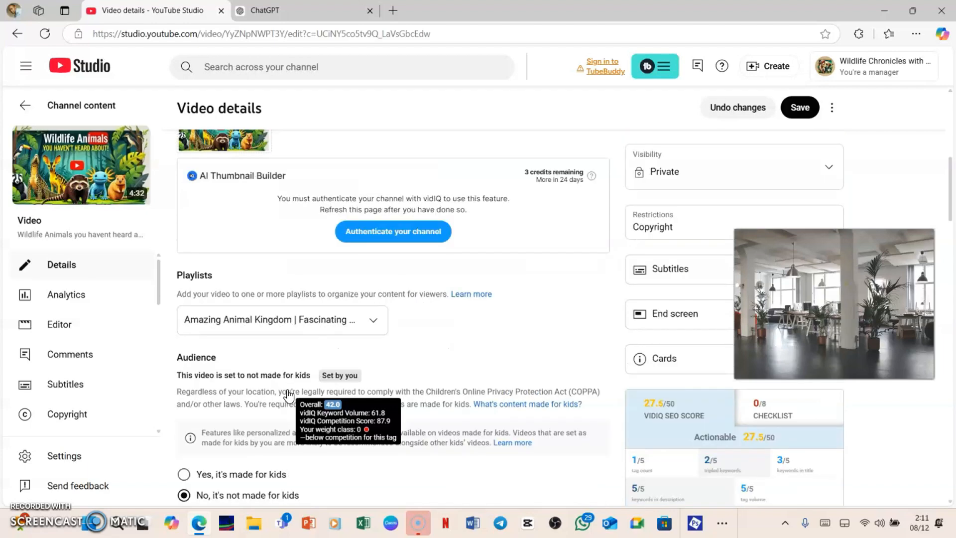
scroll(288, 394, down, 3)
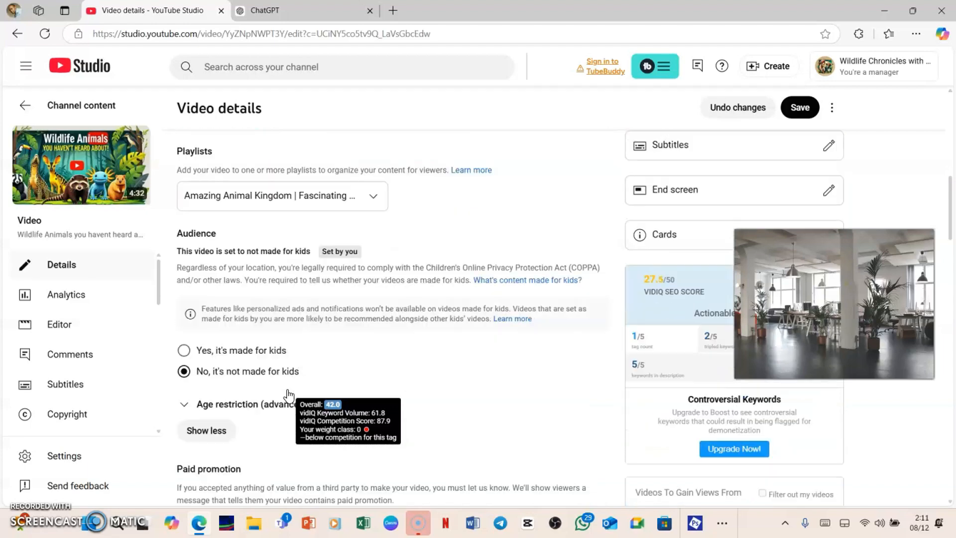
Step: Open the end screen editor and apply the template that combines one video, one playlist and one subscribe element
click(827, 193)
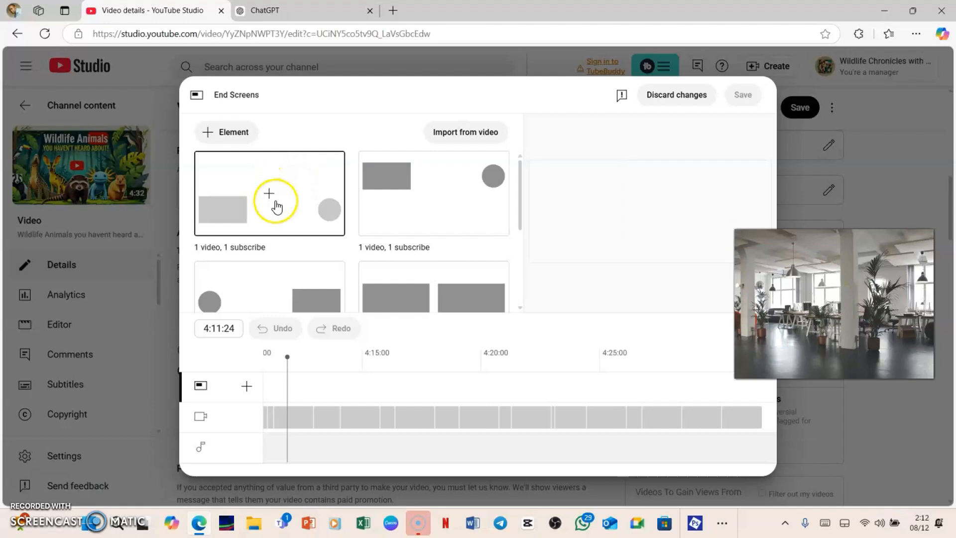
scroll(460, 264, down, 1)
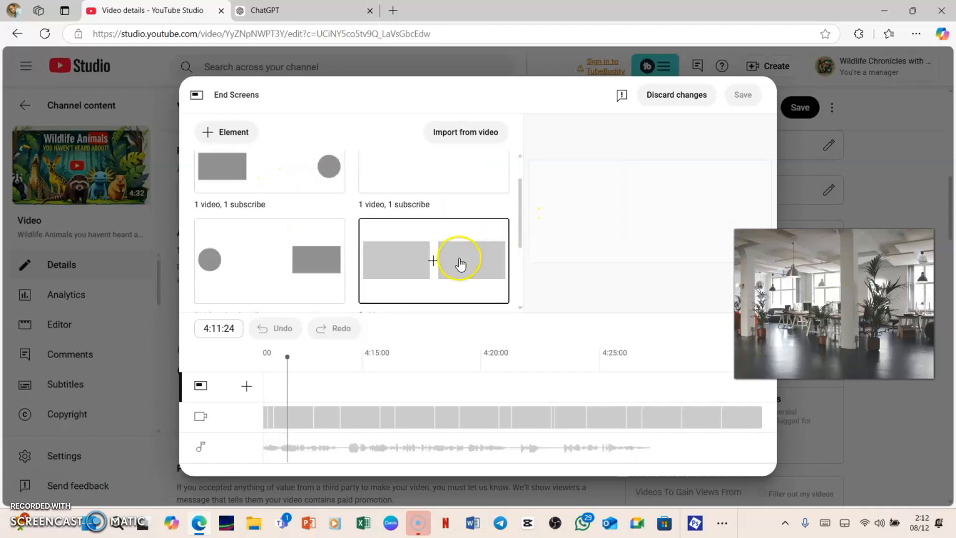
scroll(457, 259, down, 2)
scroll(450, 254, up, 2)
scroll(453, 243, down, 1)
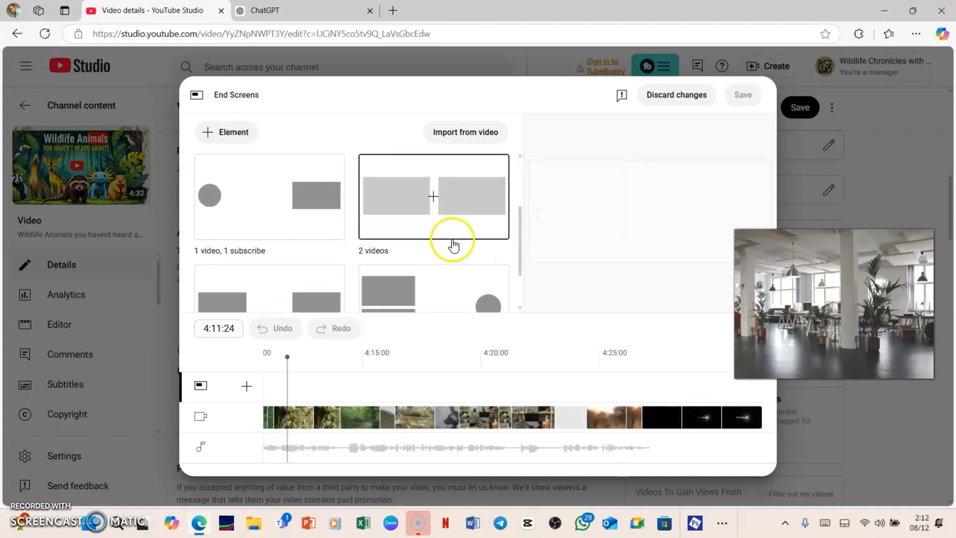
scroll(452, 243, down, 1)
click(410, 254)
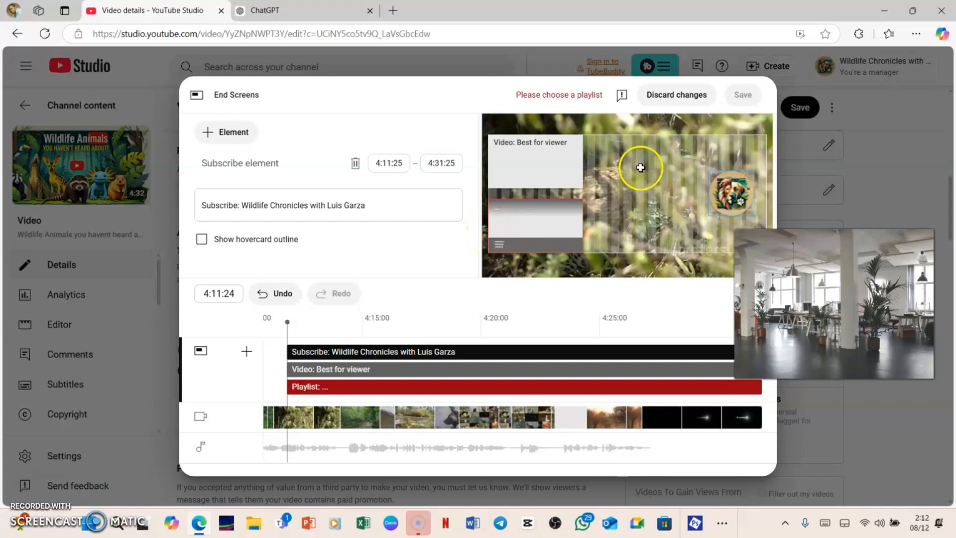
Step: Set the end screen's video element to the specific video "The Most Beautiful Wild Birds on Earth"
click(546, 164)
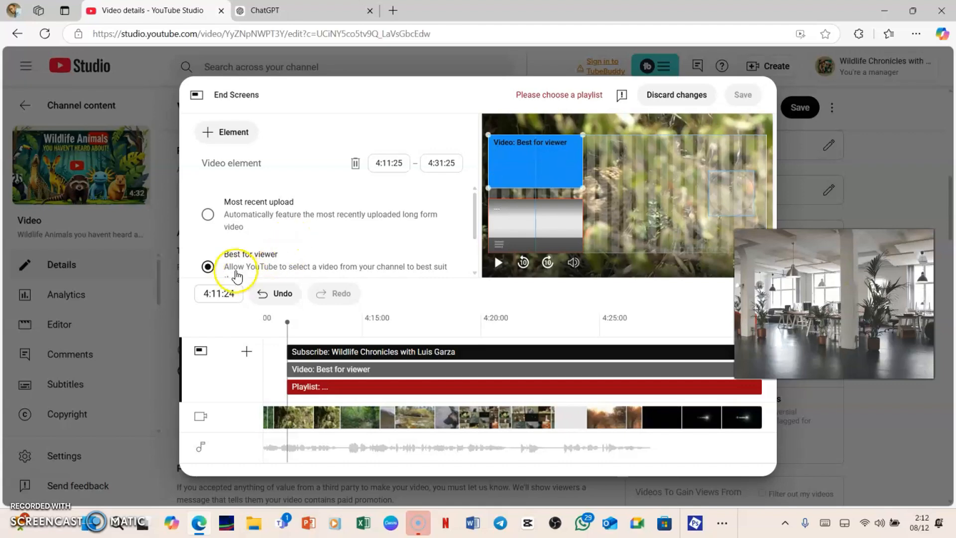
scroll(268, 249, down, 1)
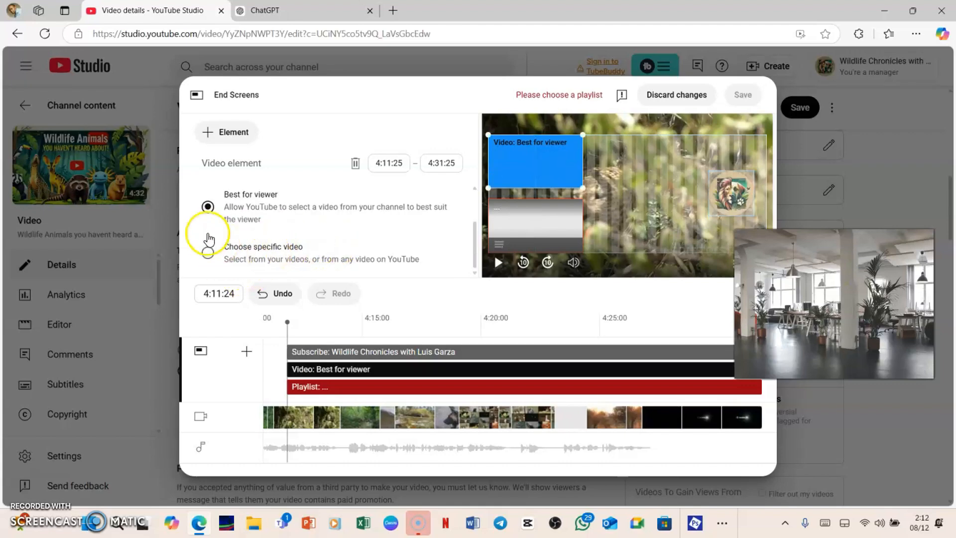
click(209, 254)
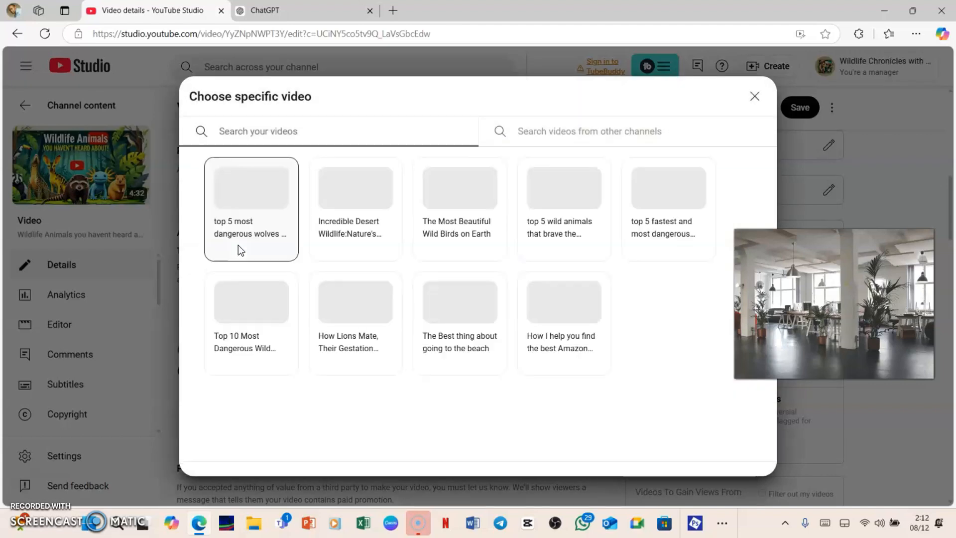
click(361, 233)
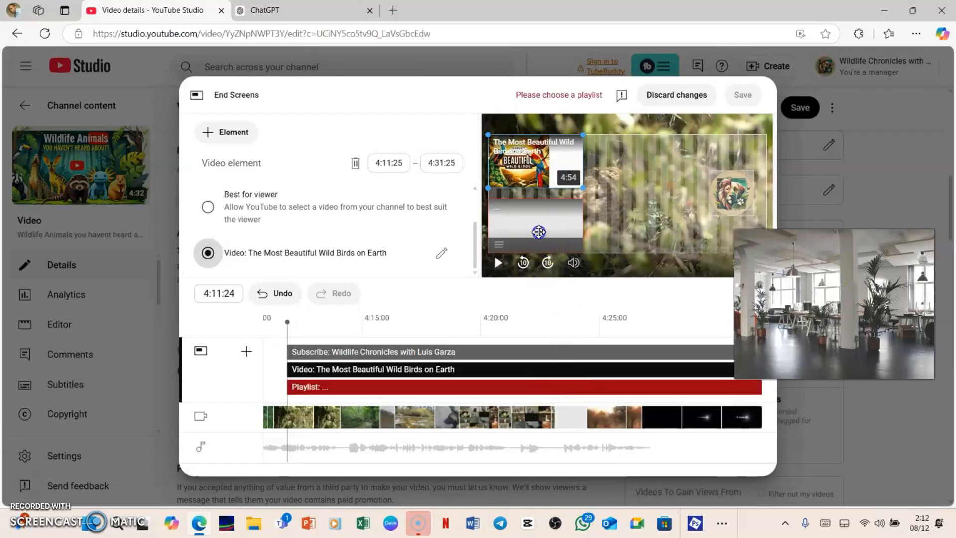
Step: Assign the playlist "Amazing Animal Kingdom | Fascinating Facts & Wildlife Stories" to the playlist element and save the end screen
click(539, 231)
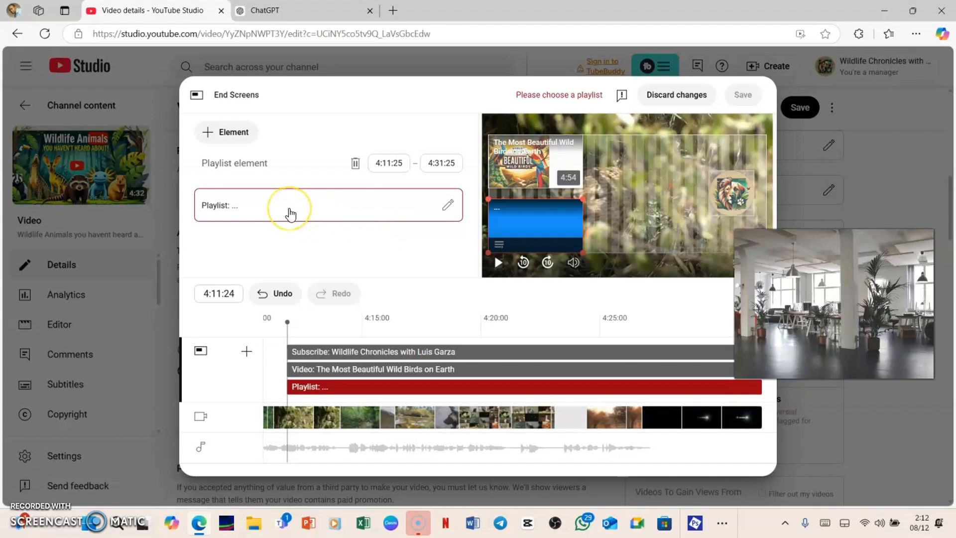
click(291, 213)
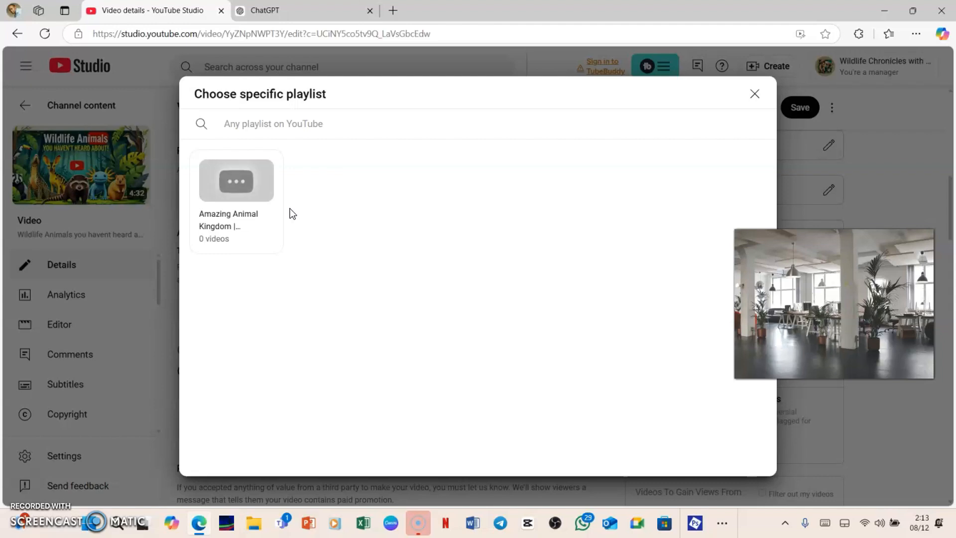
click(240, 197)
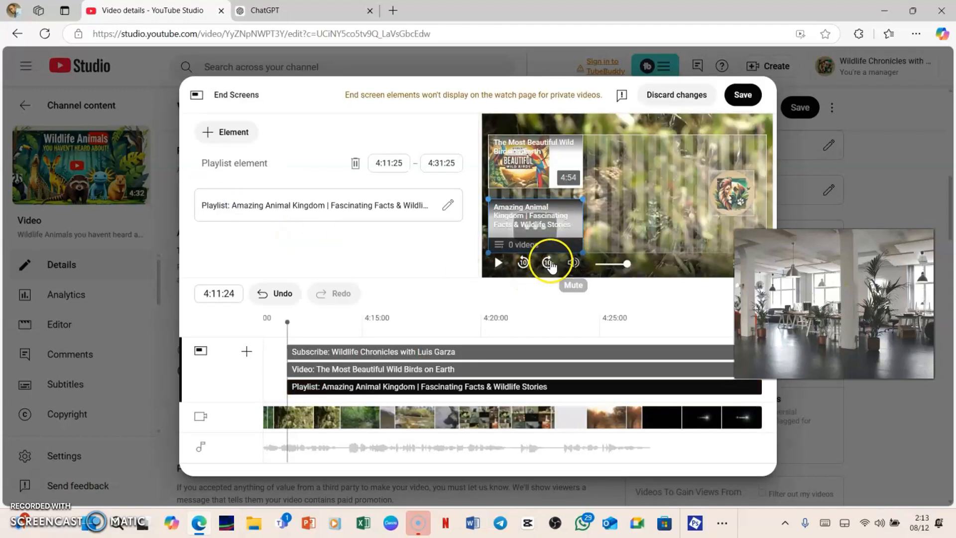
click(742, 98)
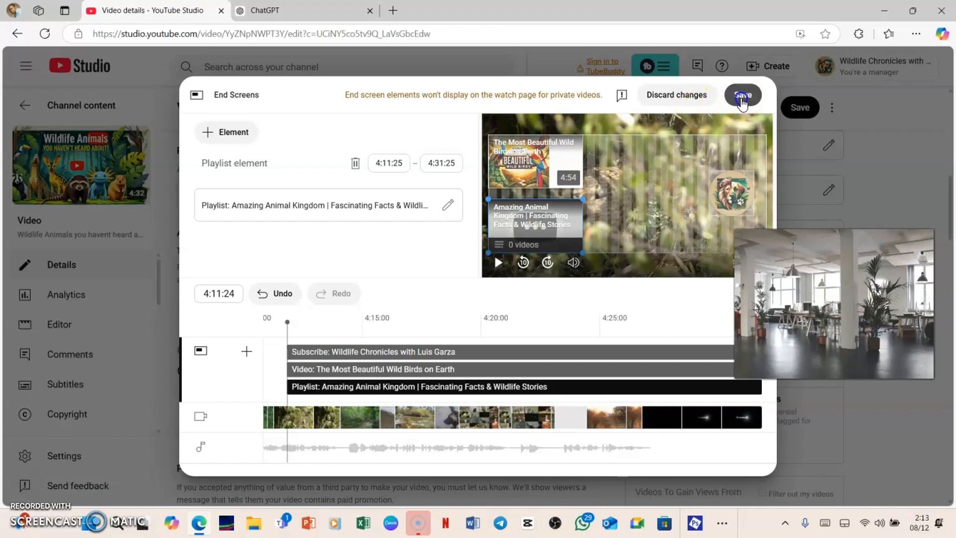
click(715, 238)
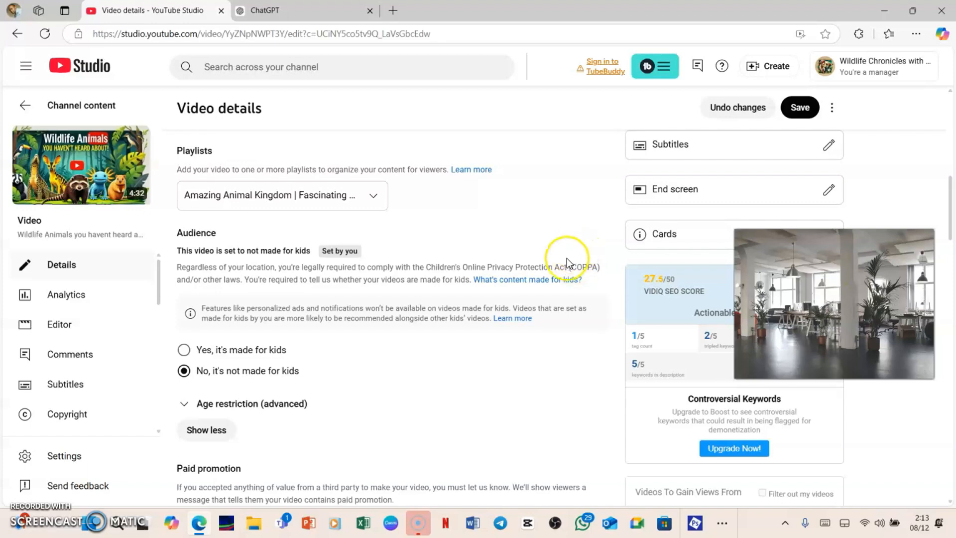
Step: Review the video's details from title and description through altered content, language, recording, license, remixing, category and comment settings
scroll(573, 263, down, 8)
scroll(567, 266, down, 10)
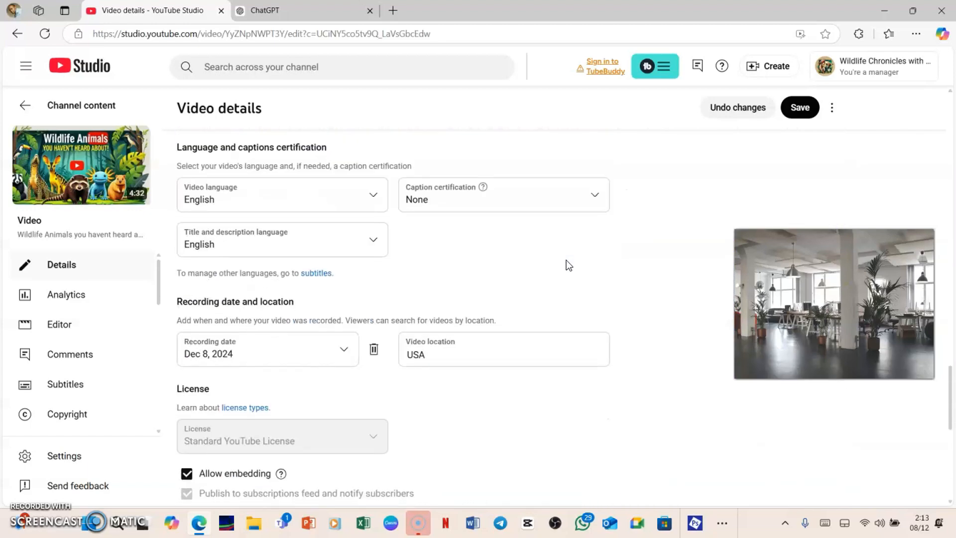
scroll(567, 266, down, 5)
scroll(566, 260, down, 3)
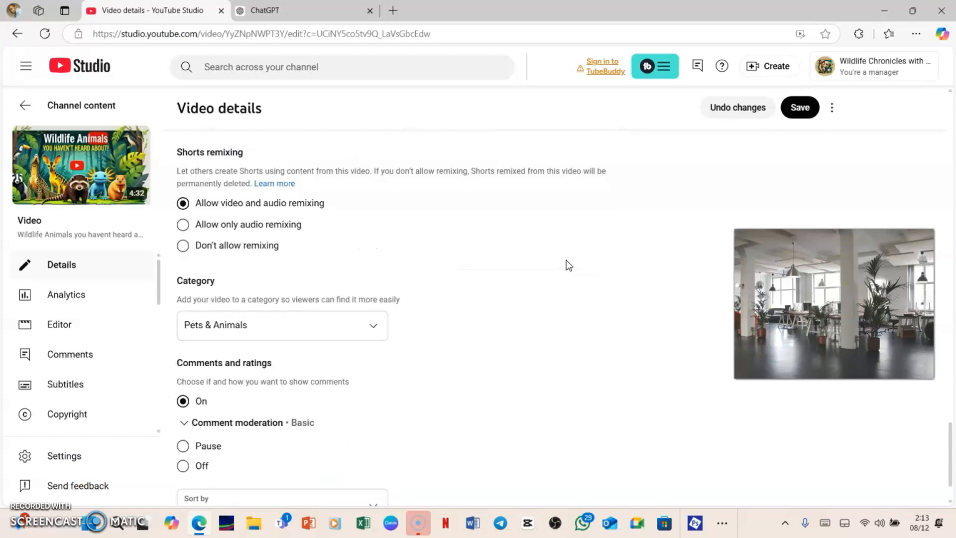
scroll(566, 259, up, 8)
scroll(566, 259, up, 10)
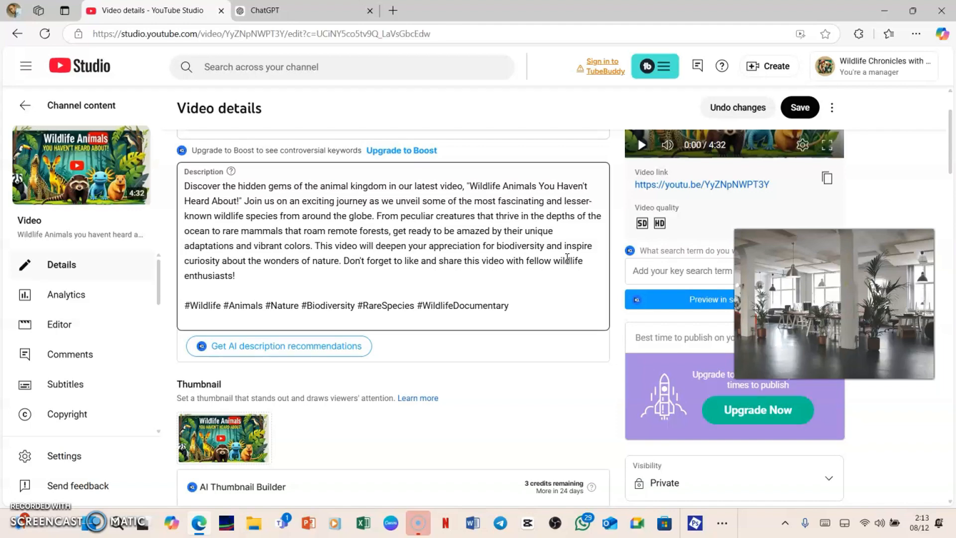
scroll(568, 264, up, 2)
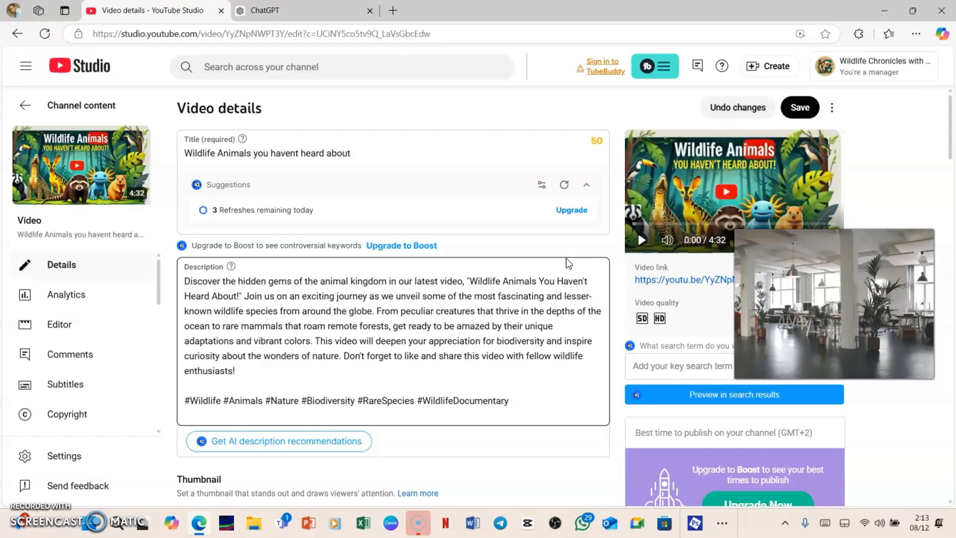
click(520, 251)
click(320, 197)
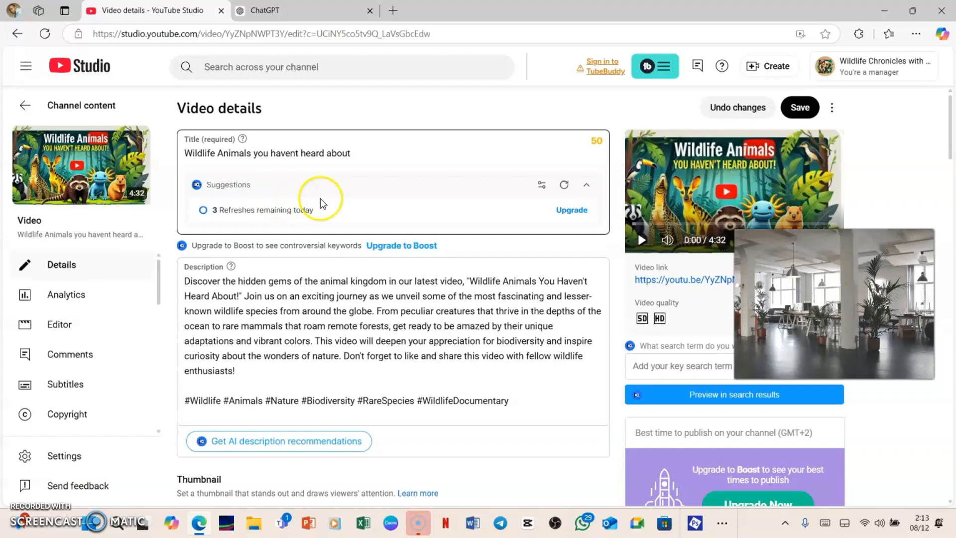
scroll(574, 327, down, 15)
scroll(574, 325, down, 12)
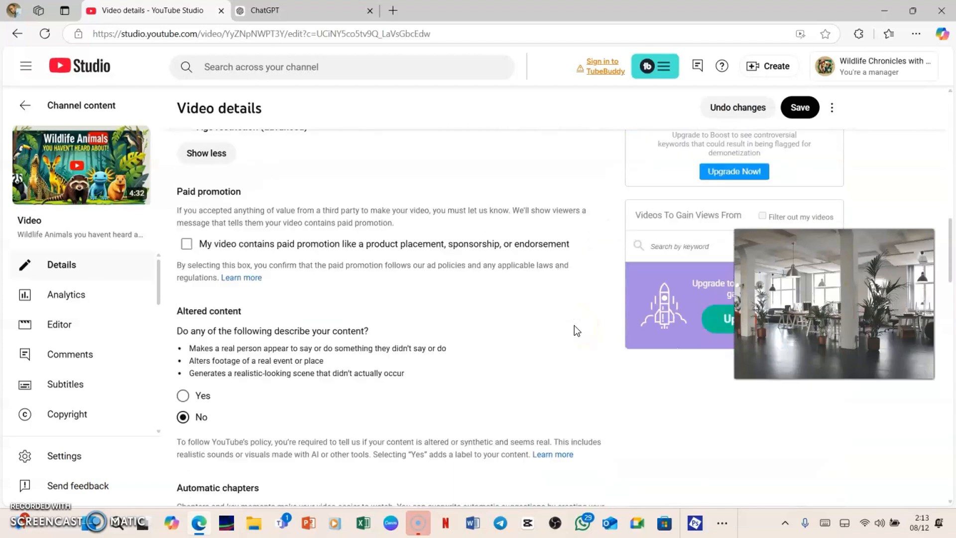
scroll(575, 324, down, 12)
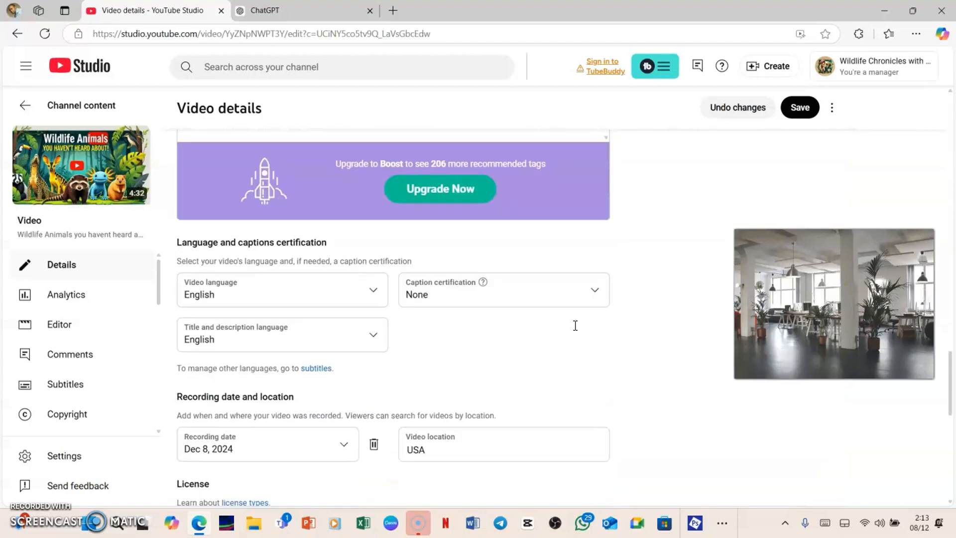
scroll(574, 324, up, 20)
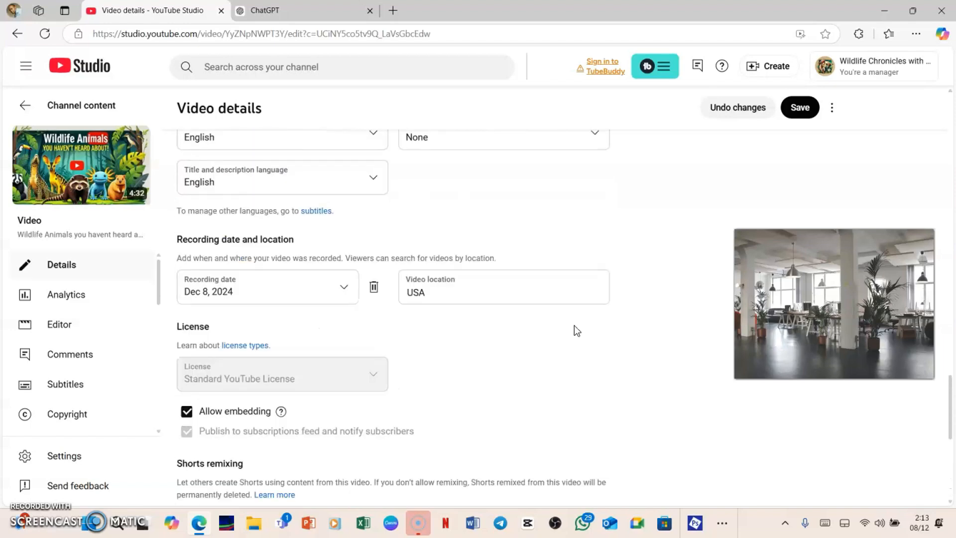
scroll(575, 329, up, 3)
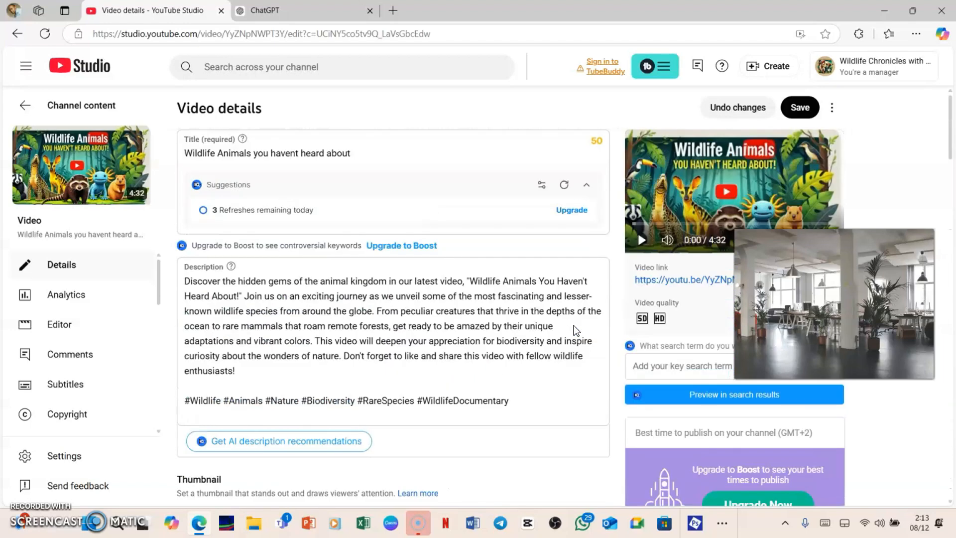
Step: Examine the copyright notice under the video's restrictions
scroll(575, 329, down, 6)
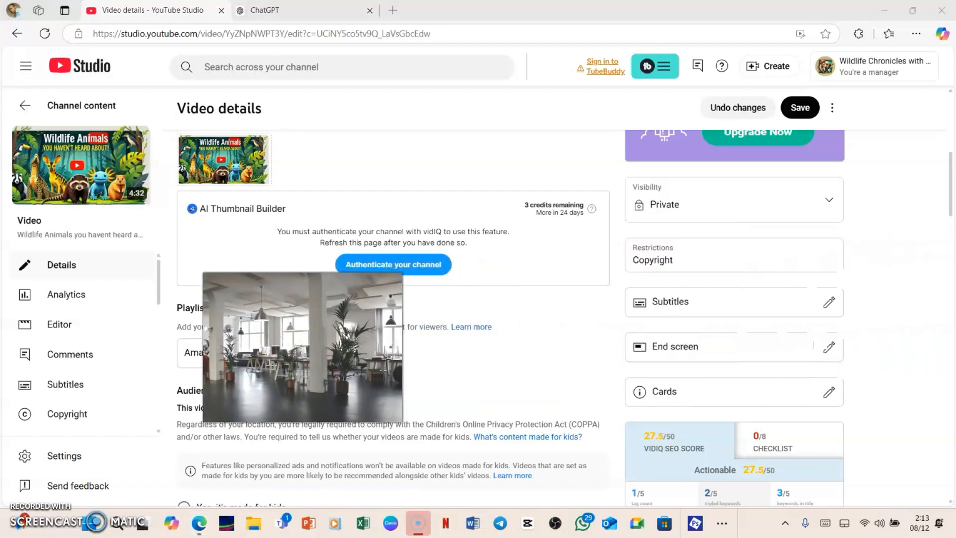
mouse_move(725, 252)
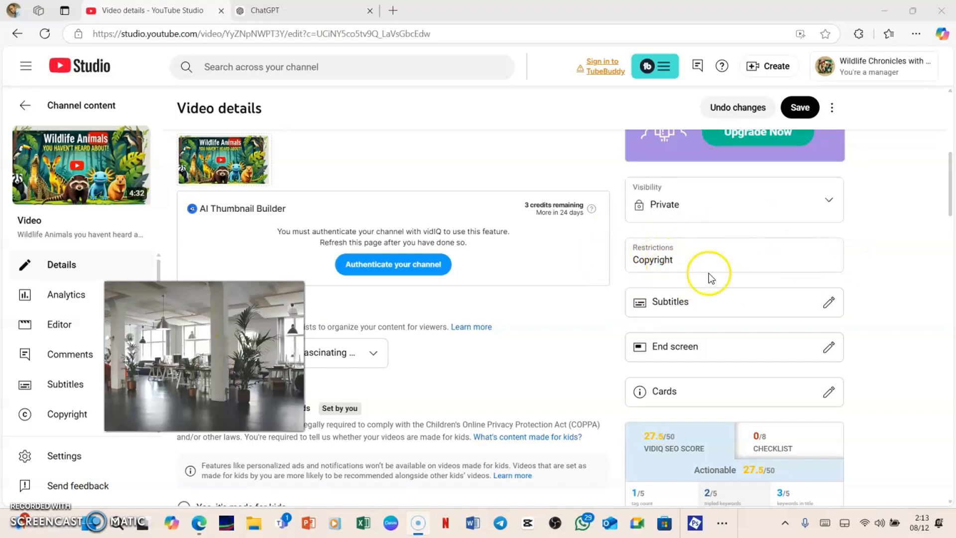
mouse_move(629, 256)
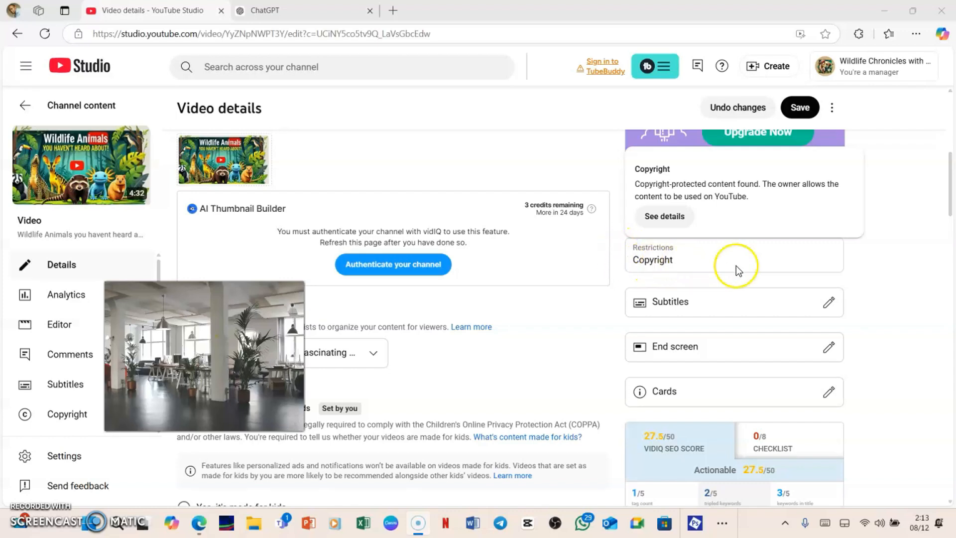
click(666, 265)
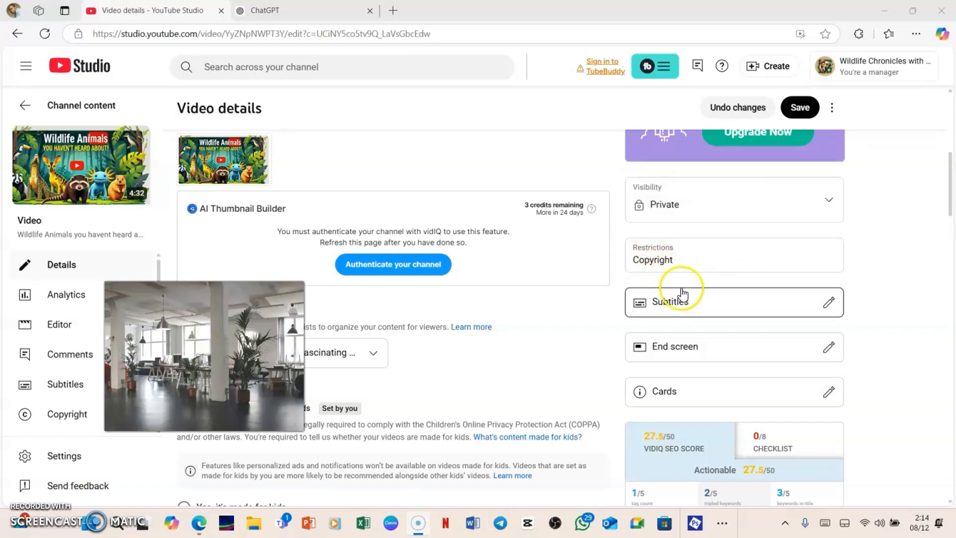
mouse_move(658, 270)
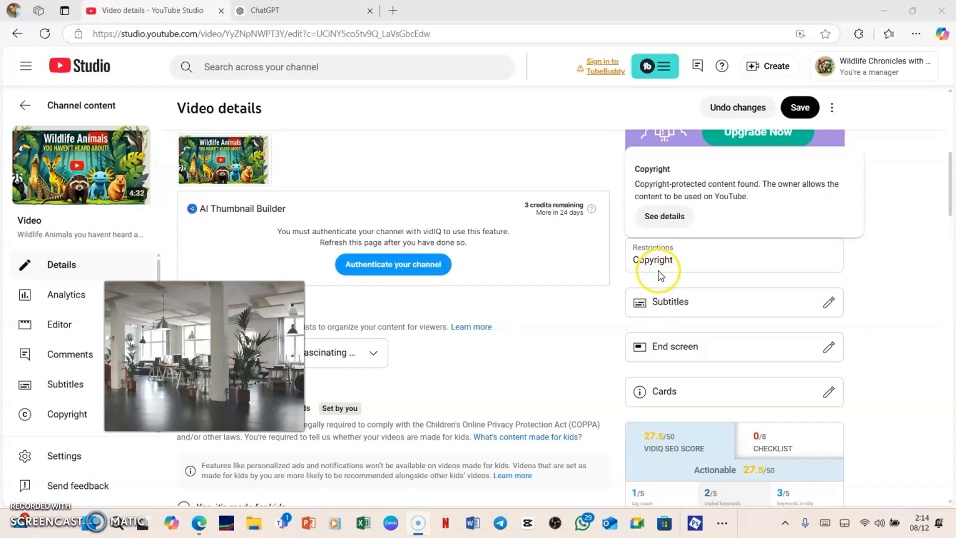